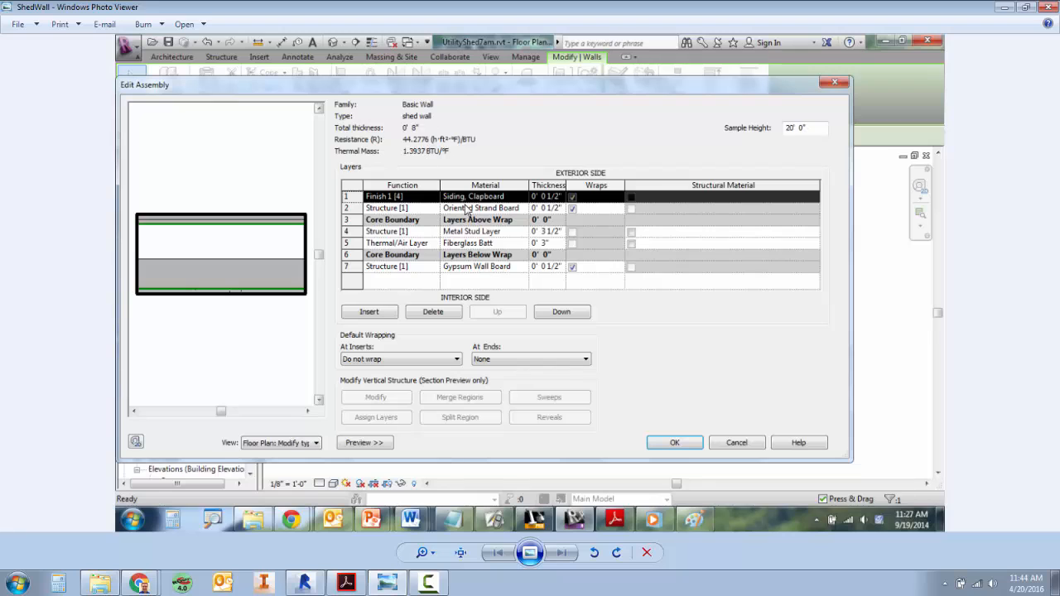
Arrange the ShedWall reference image and the Revit window side by side, giving Revit the larger share of the screen.
left_click_drag(532, 8, 1, 43)
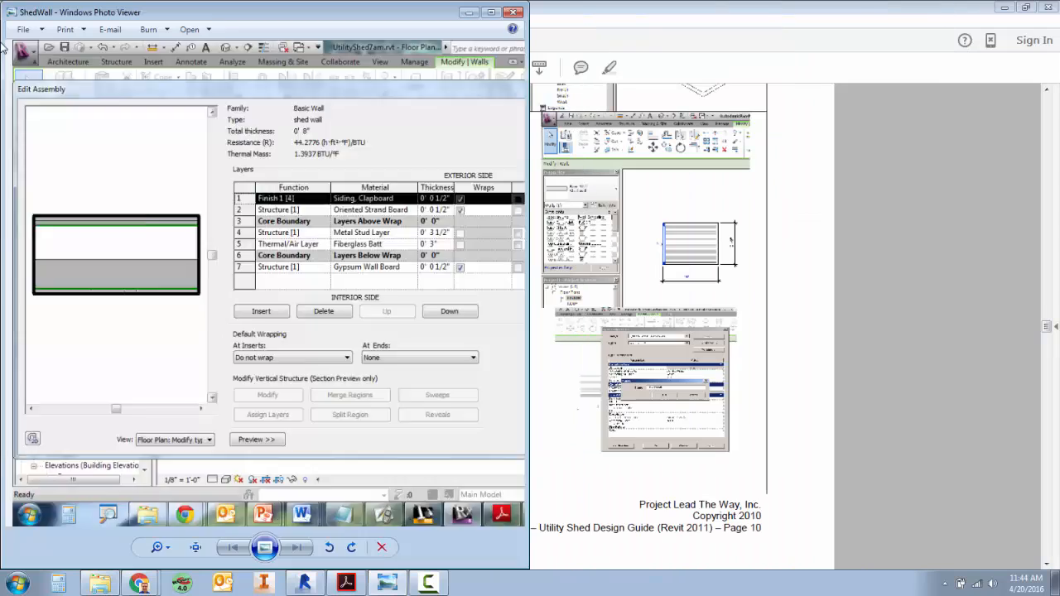
left_click_drag(528, 79, 742, 78)
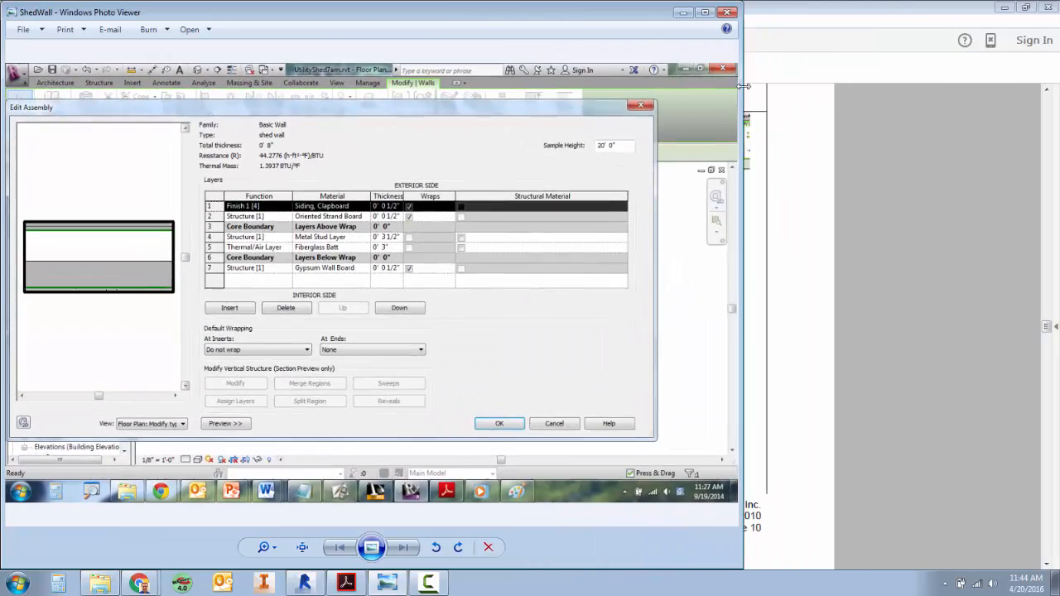
left_click(309, 587)
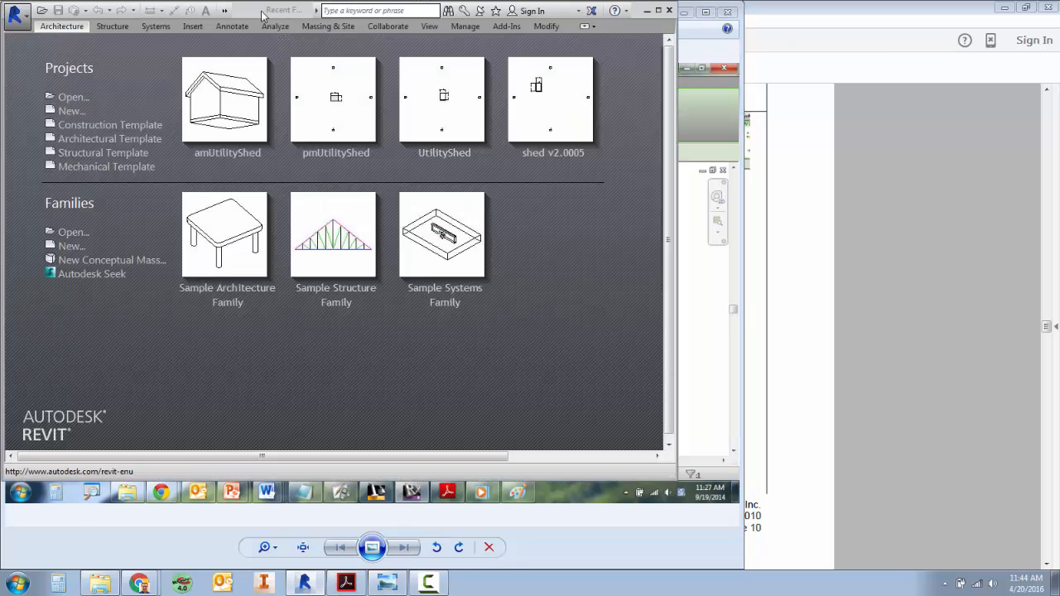
left_click_drag(261, 11, 1059, 129)
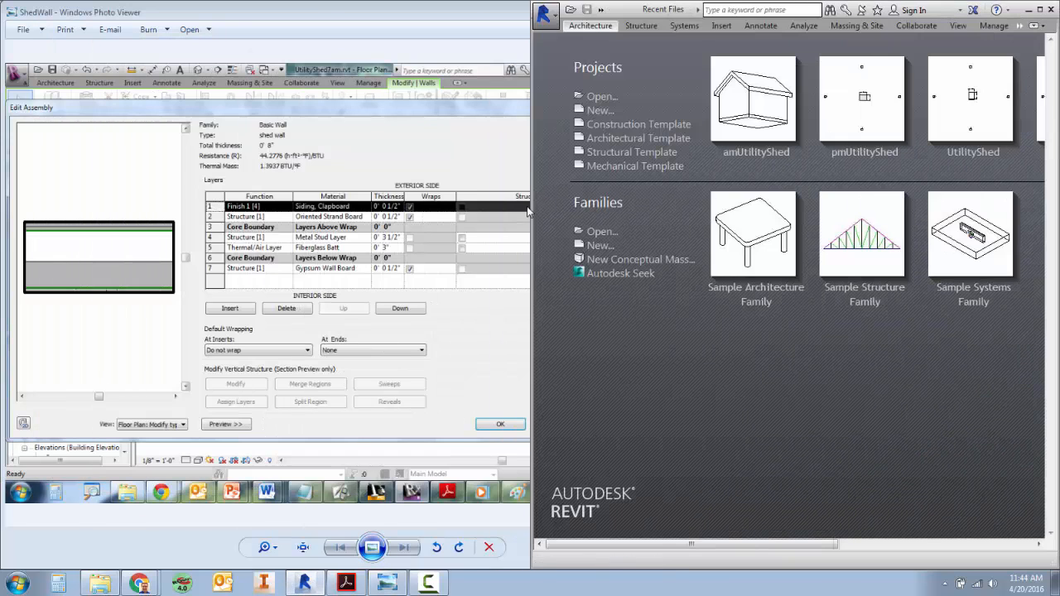
left_click_drag(533, 206, 313, 208)
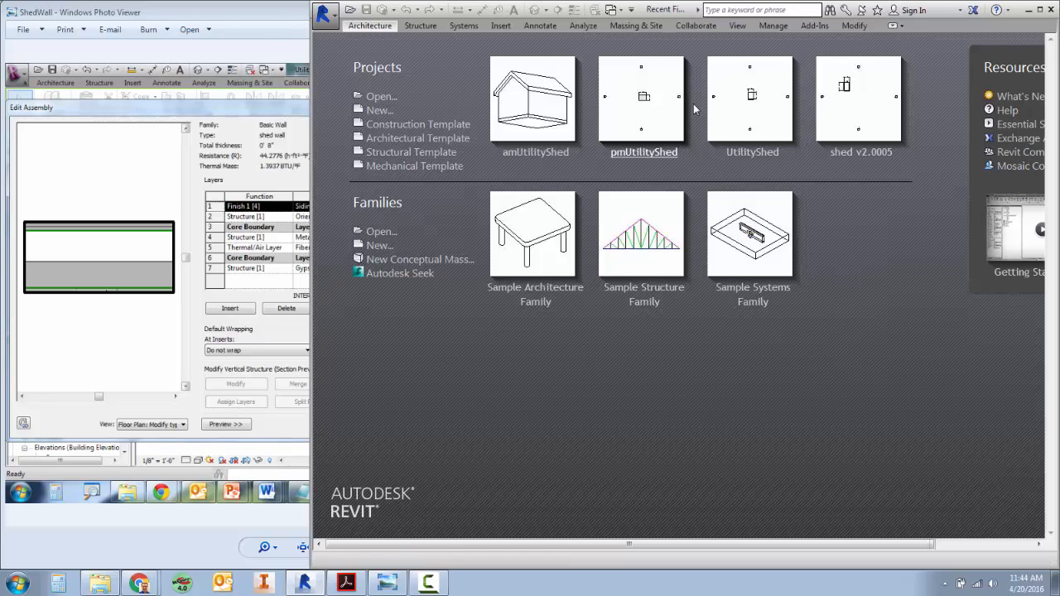
Open the recent pmUtilityShed project and select its floor plan named floor.
left_click(653, 121)
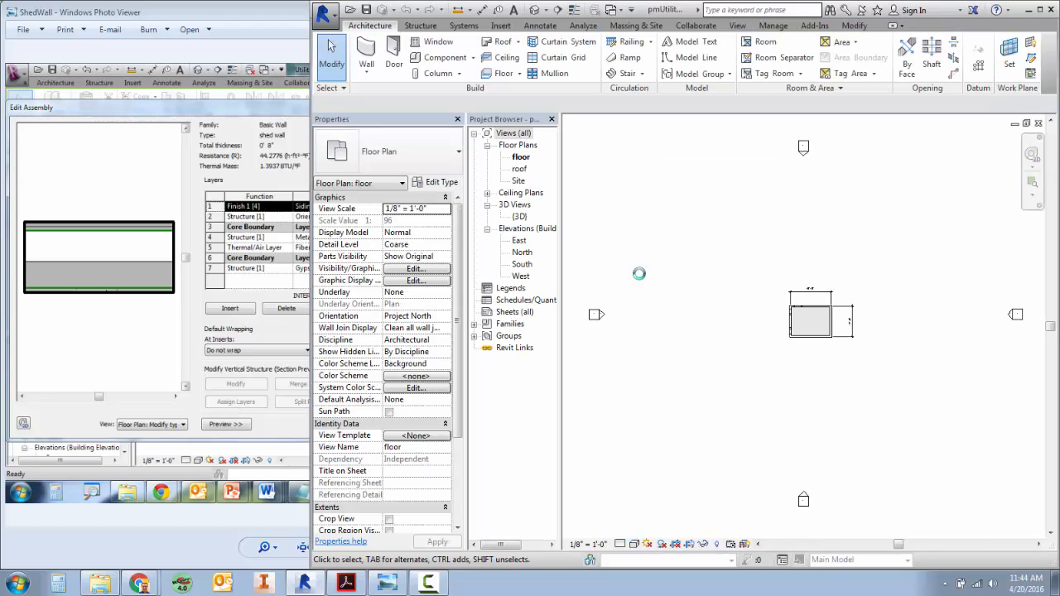
scroll(822, 325, "up", 10)
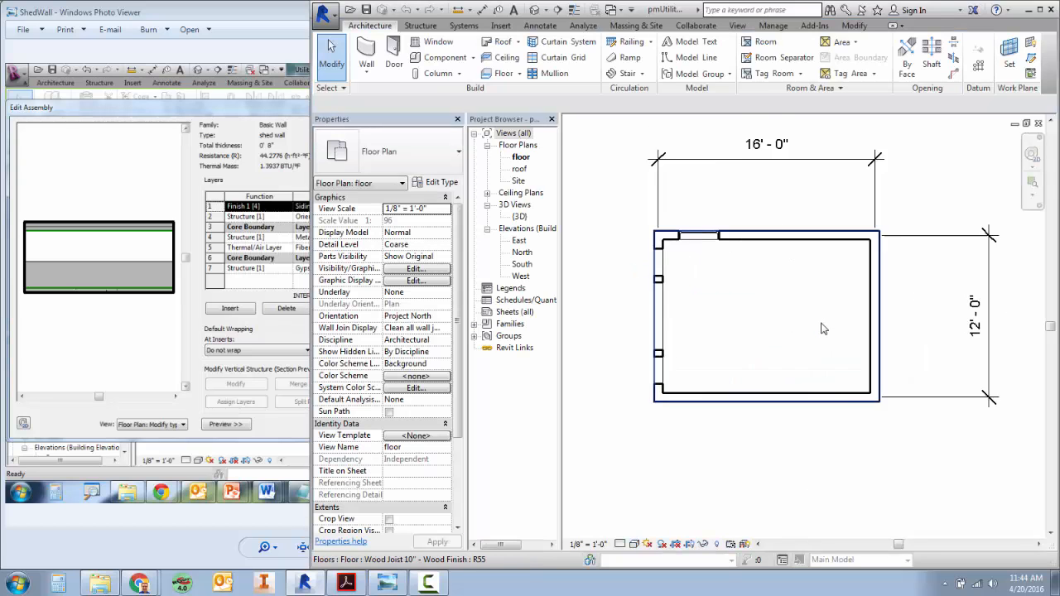
left_click(517, 157)
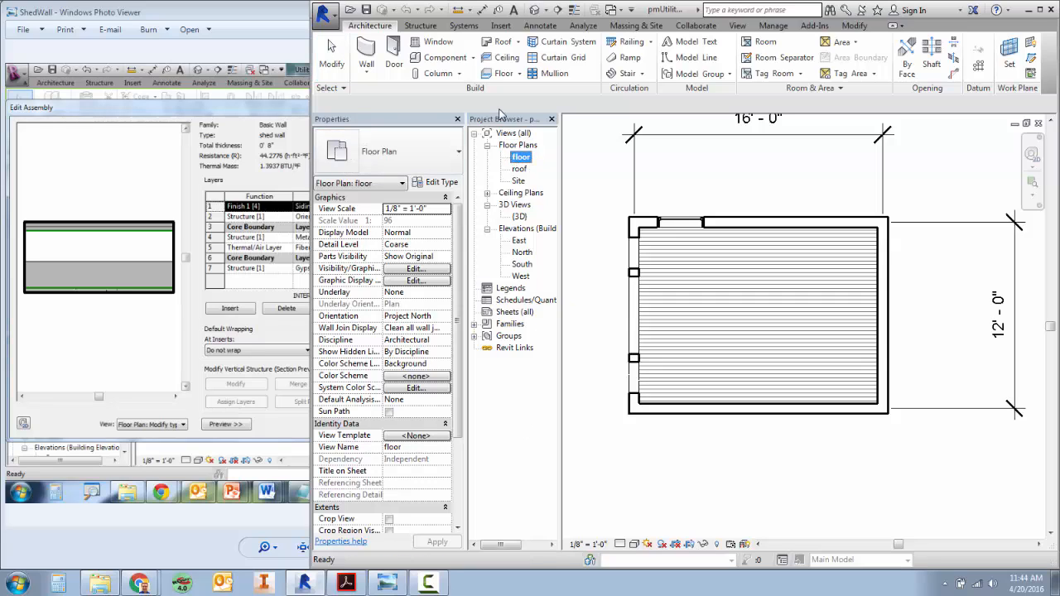
Hide and restore the Project Browser, and do the same with the Properties palette.
left_click(737, 25)
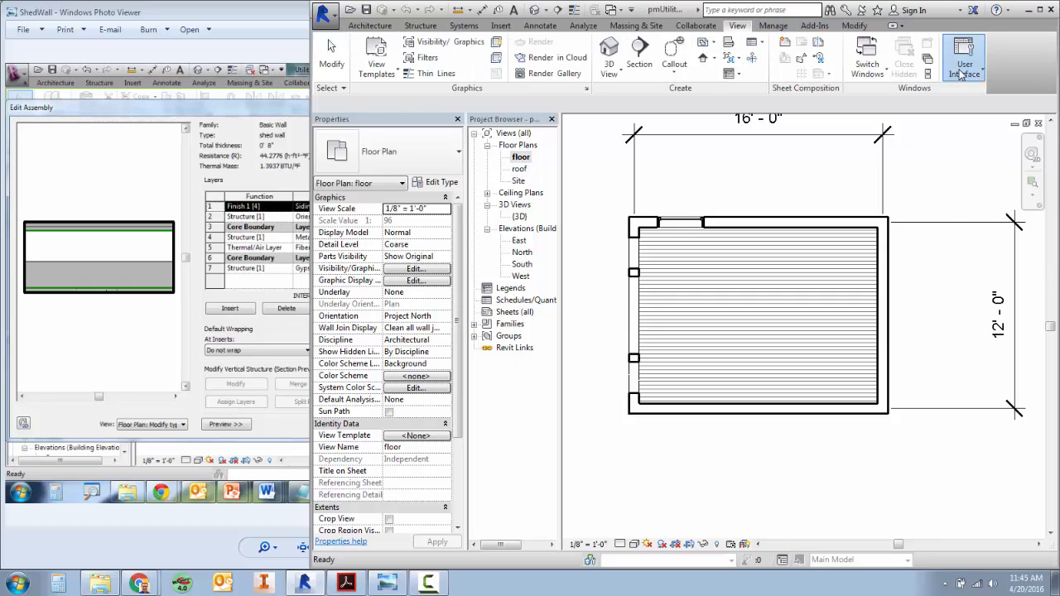
left_click(962, 73)
left_click(985, 121)
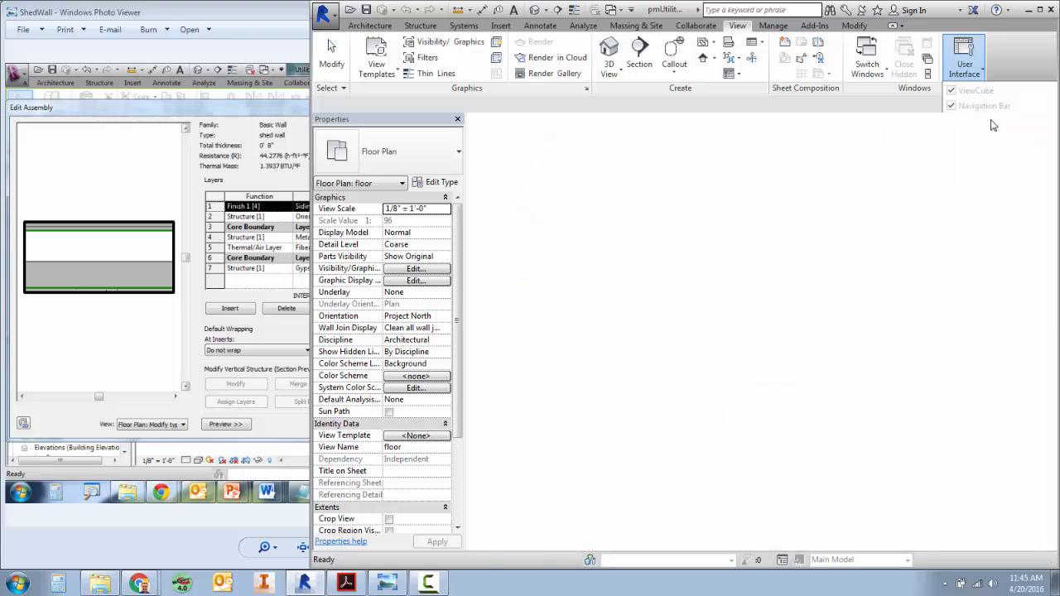
left_click(964, 66)
left_click(985, 121)
left_click(965, 70)
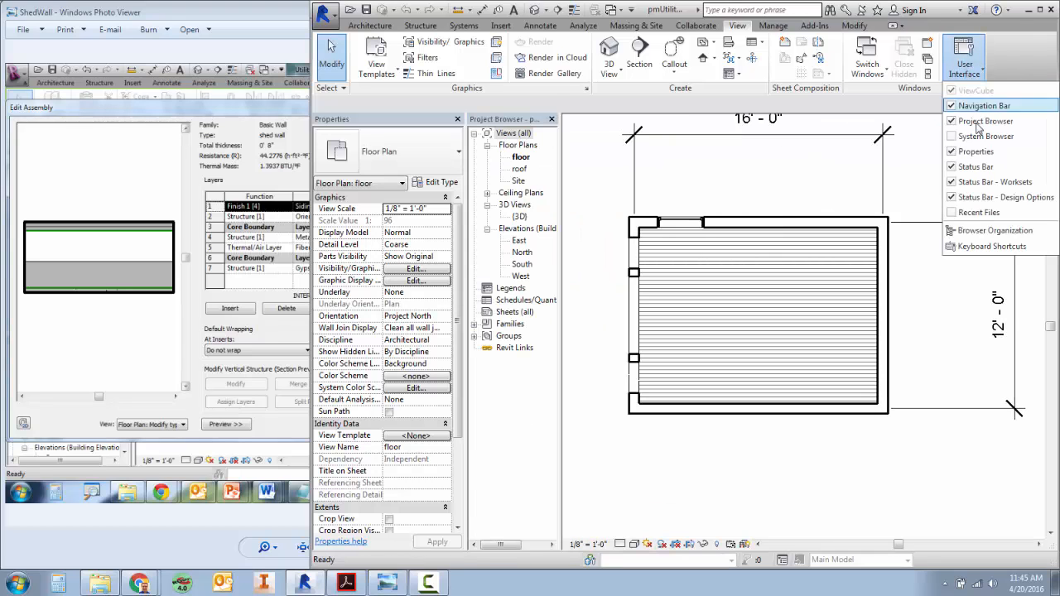
left_click(985, 147)
left_click(965, 65)
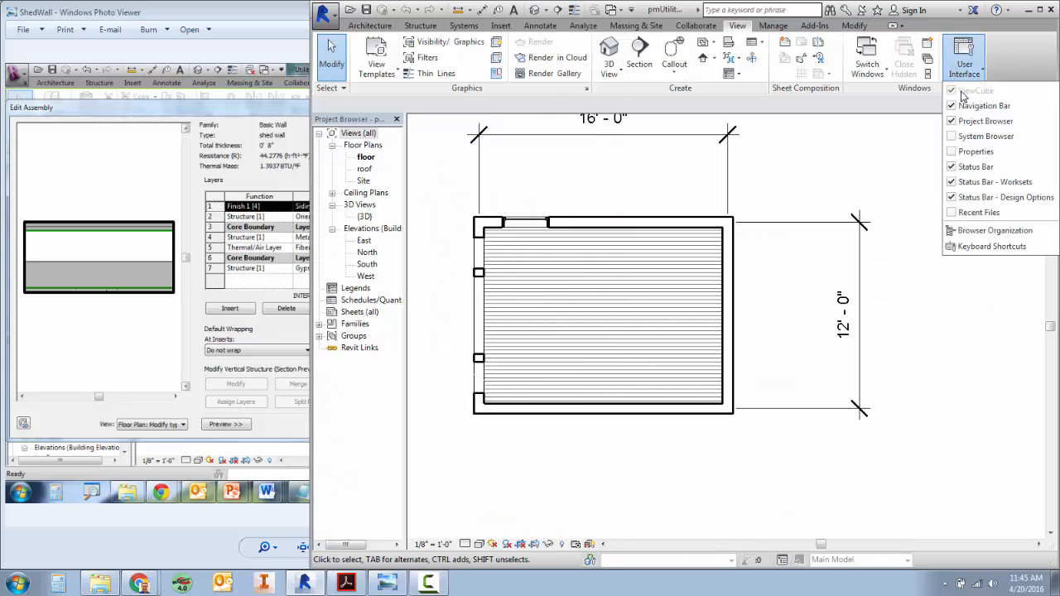
left_click(976, 146)
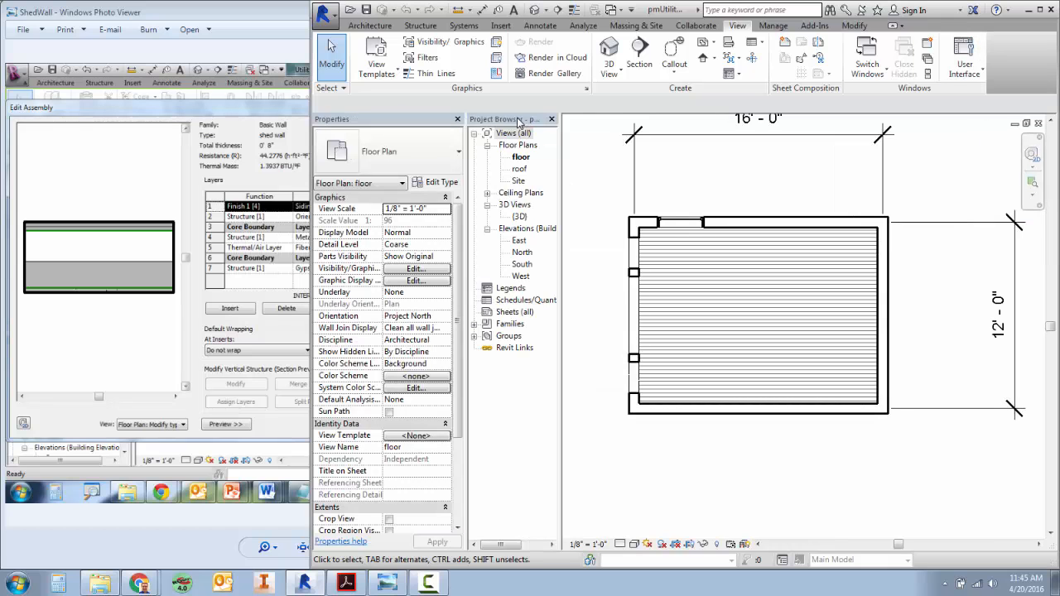
Try combining the Project Browser and Properties into one tabbed palette, and return them to separate side-by-side palettes.
left_click_drag(497, 146, 383, 157)
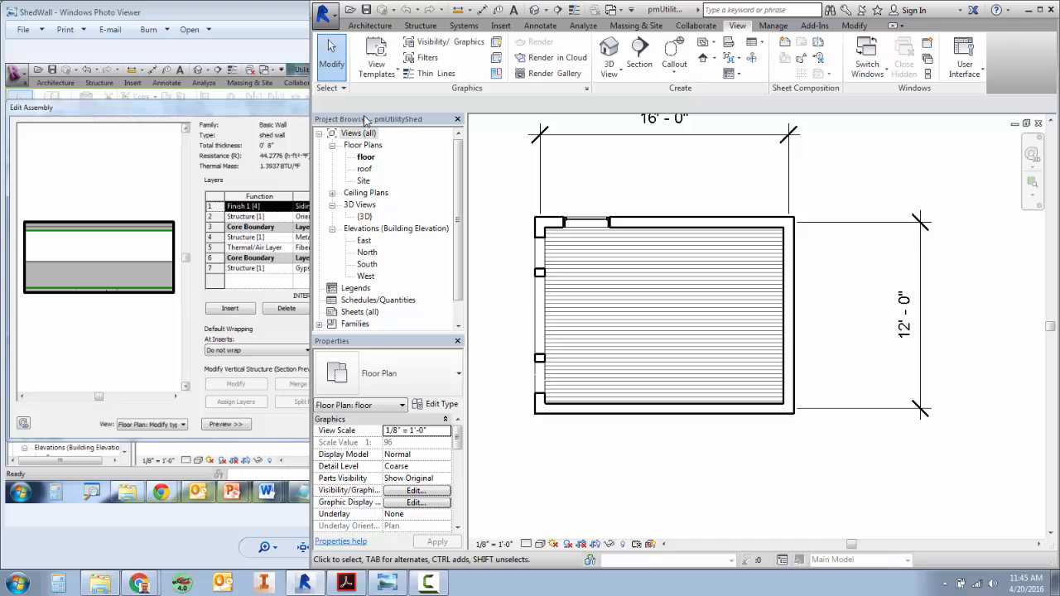
left_click_drag(364, 118, 364, 352)
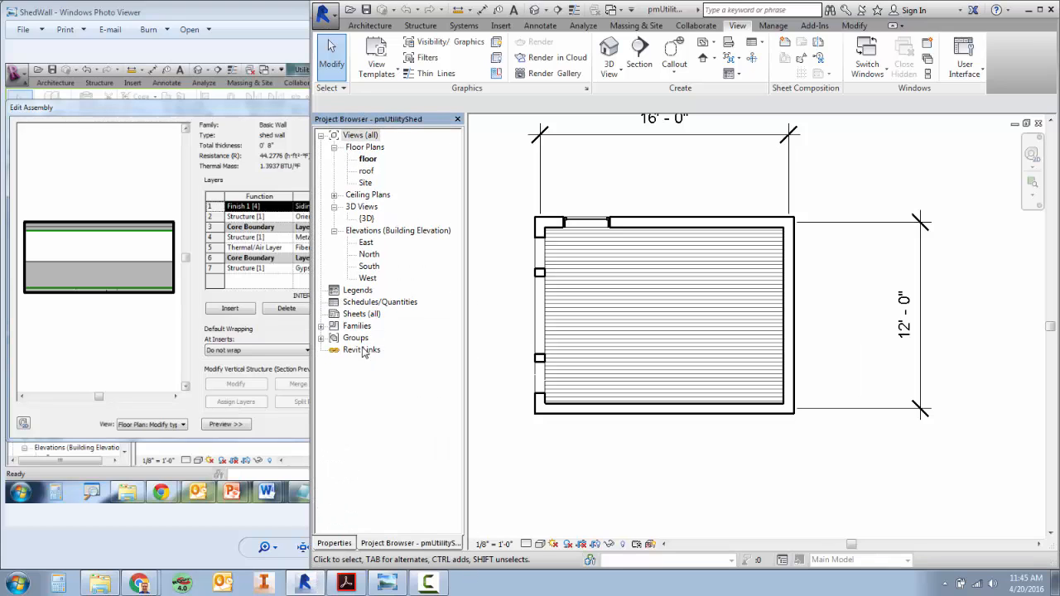
left_click(337, 543)
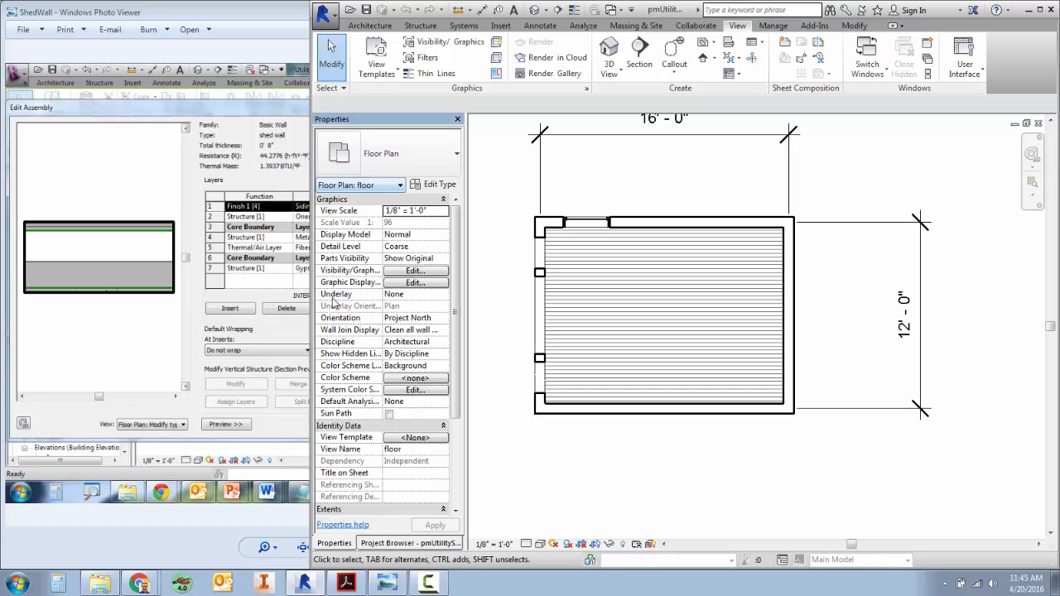
left_click(395, 544)
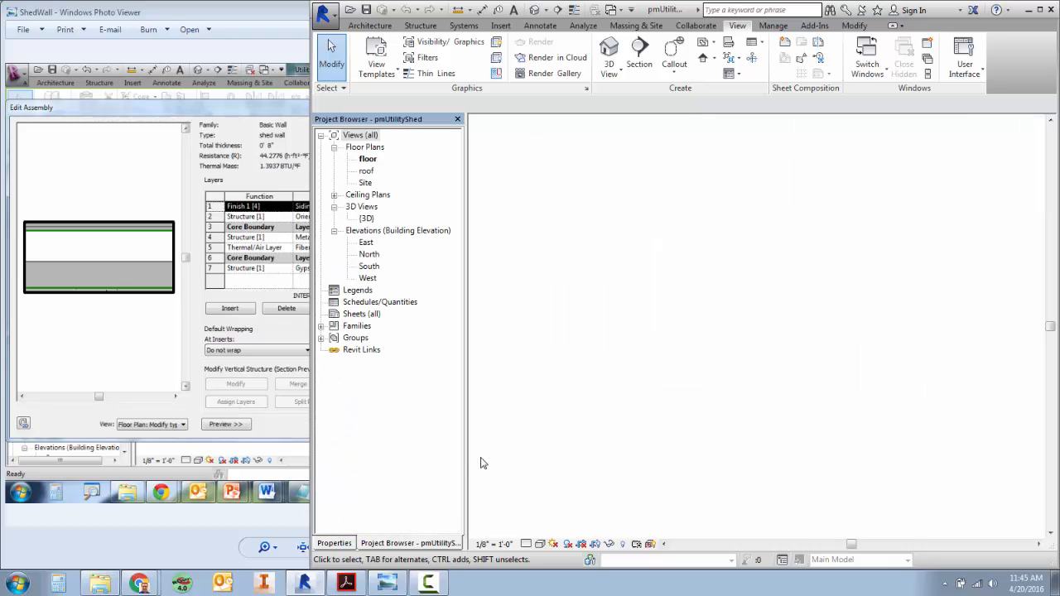
mouse_move(408, 547)
left_mouse_down()
mouse_move(602, 295)
mouse_move(559, 282)
left_mouse_up()
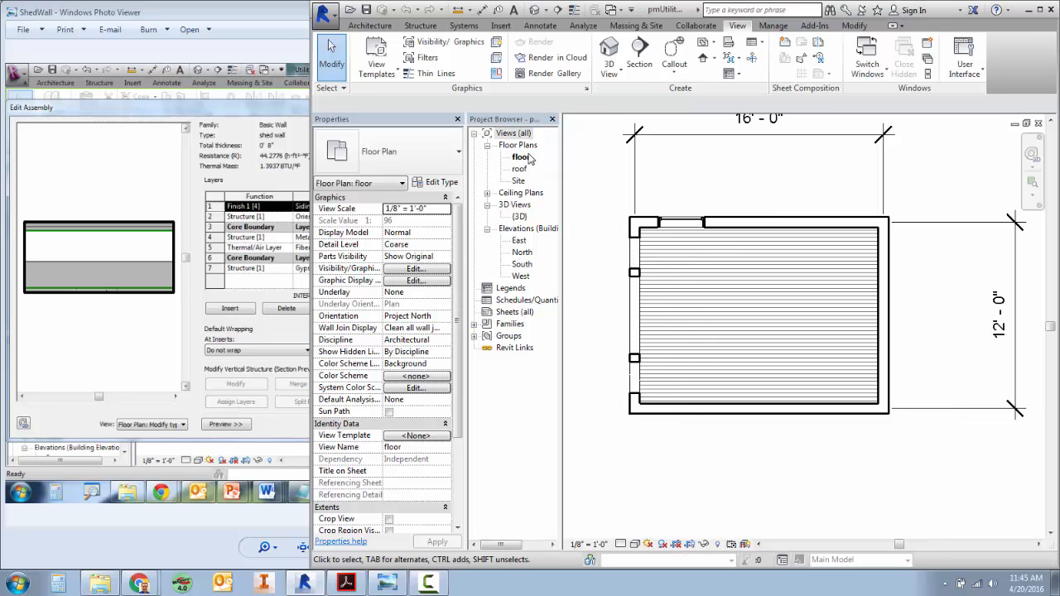
Open the type properties of the shed's east wall and narrow the dialog so the reference image stays in view.
left_click(888, 284)
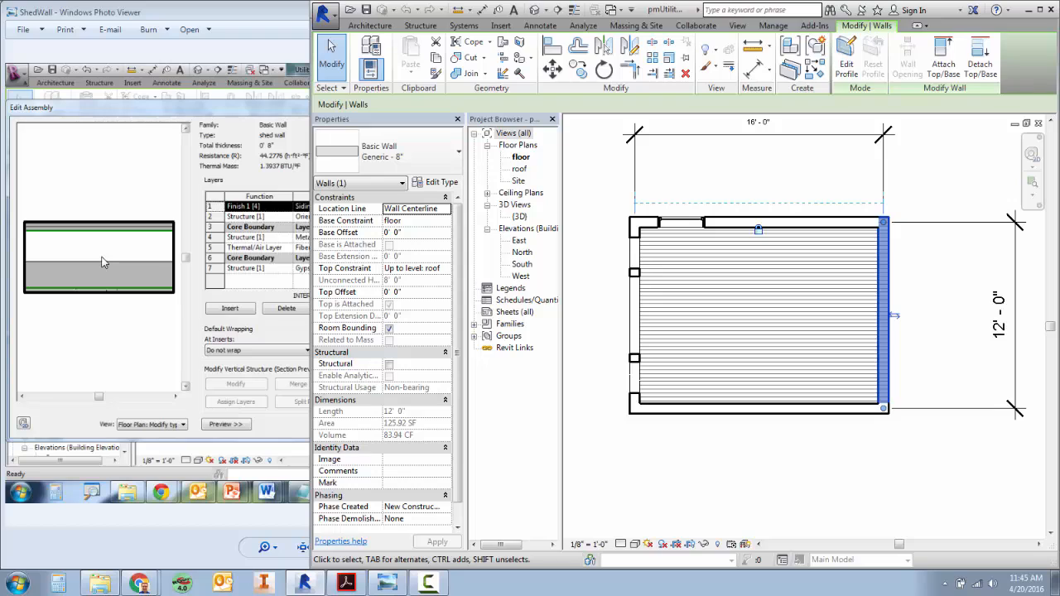
left_click(432, 184)
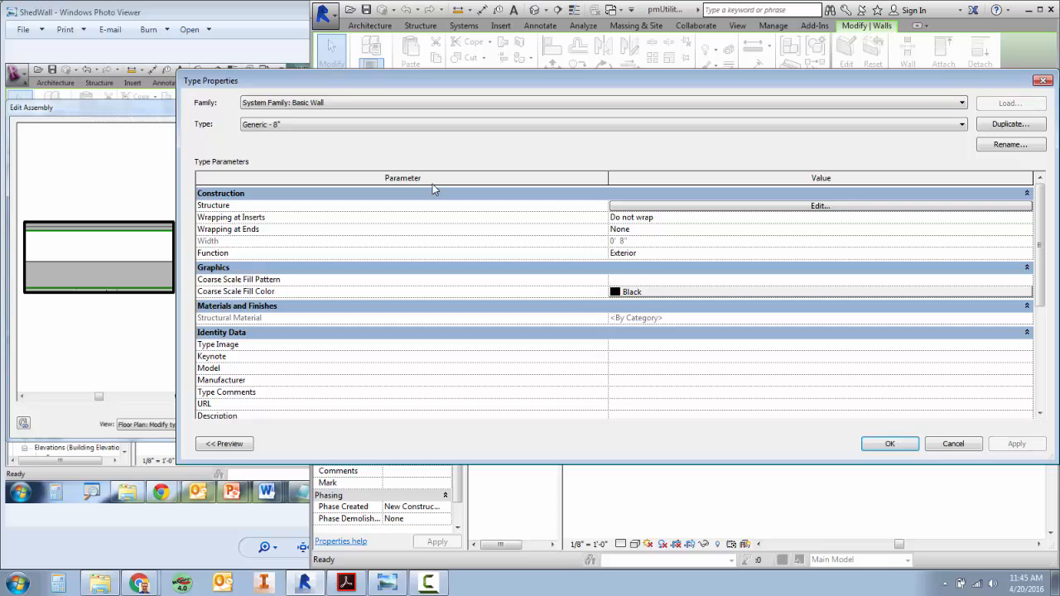
left_click_drag(176, 81, 496, 80)
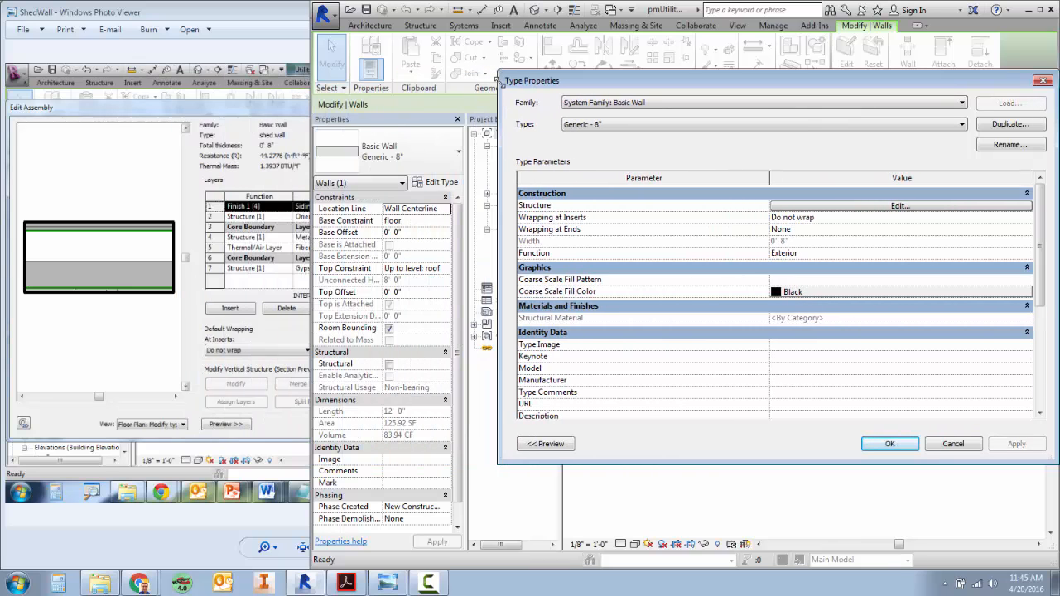
left_click(678, 7)
left_click(666, 8)
left_click_drag(501, 73, 410, 75)
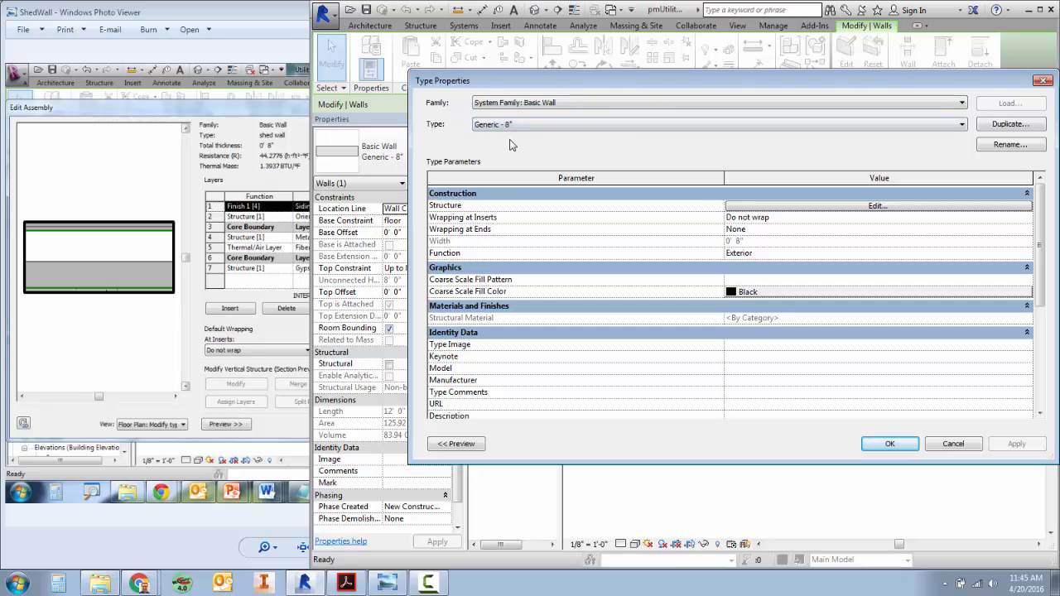
Duplicate the Generic - 8" wall type under the name shed wall.
left_click(1002, 130)
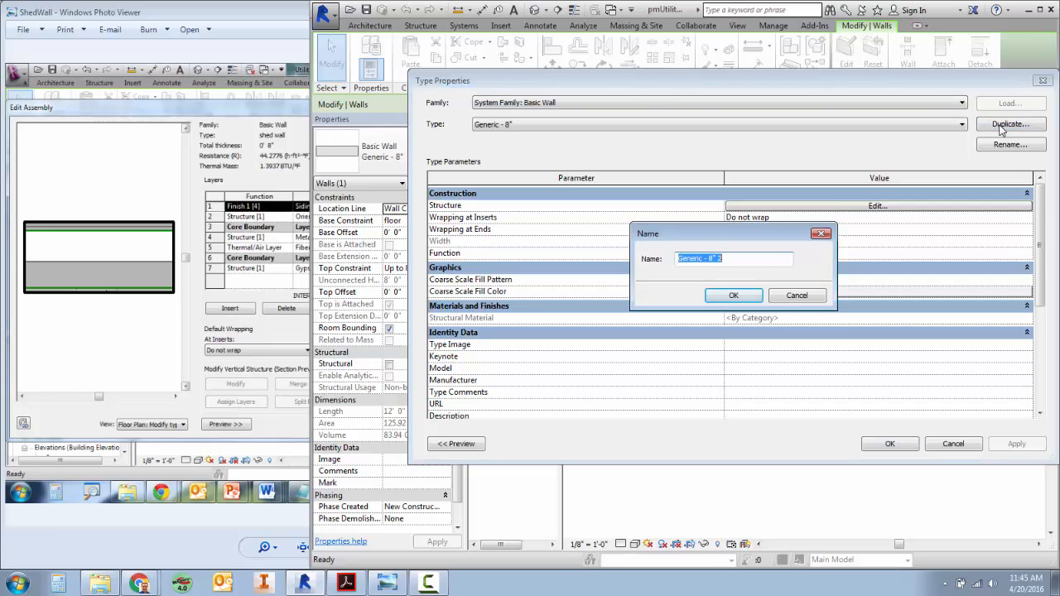
type("shed wall")
left_click(728, 294)
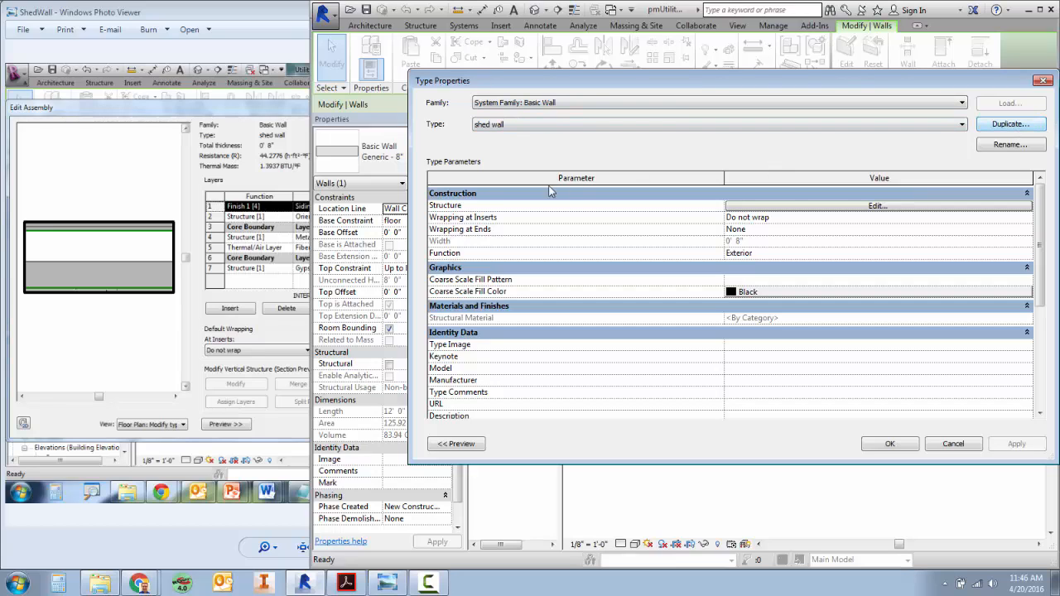
Open the shed wall's structure for editing with the preview shown, and check the layers in the ShedWall reference image.
left_click(787, 206)
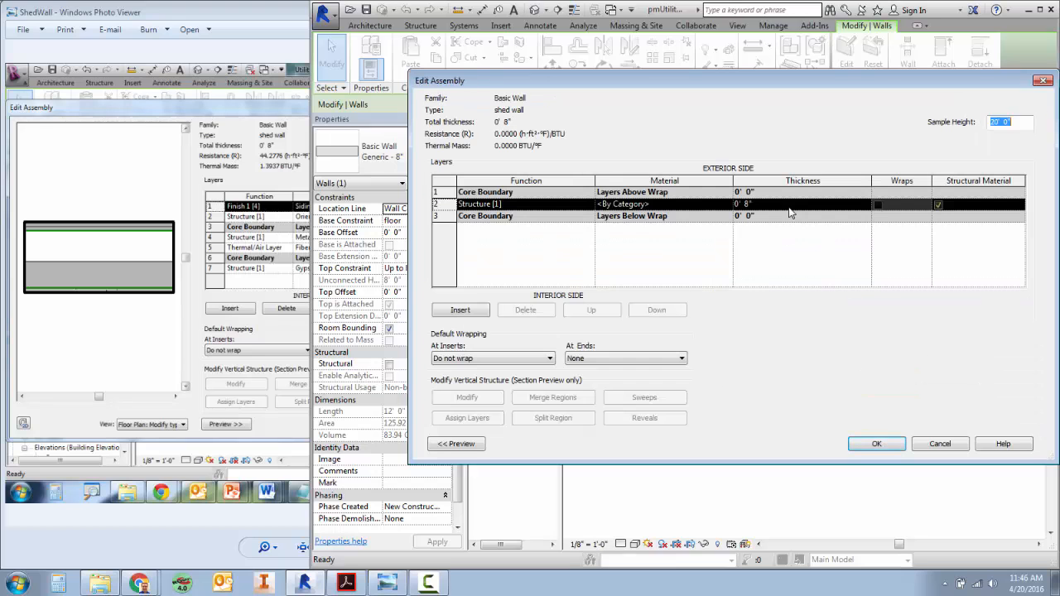
left_click(256, 15)
left_click(821, 135)
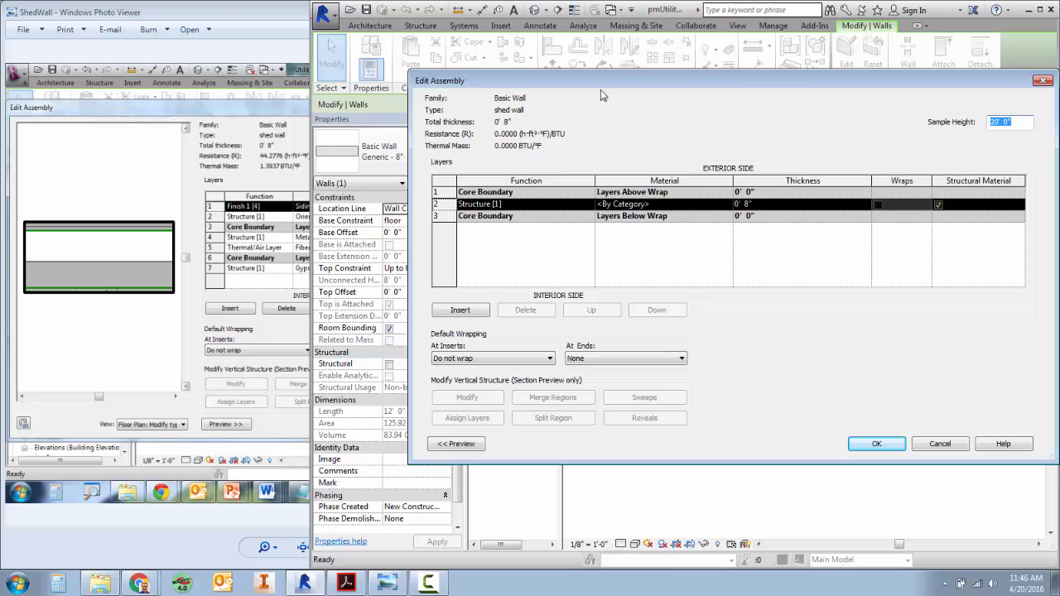
left_click(456, 444)
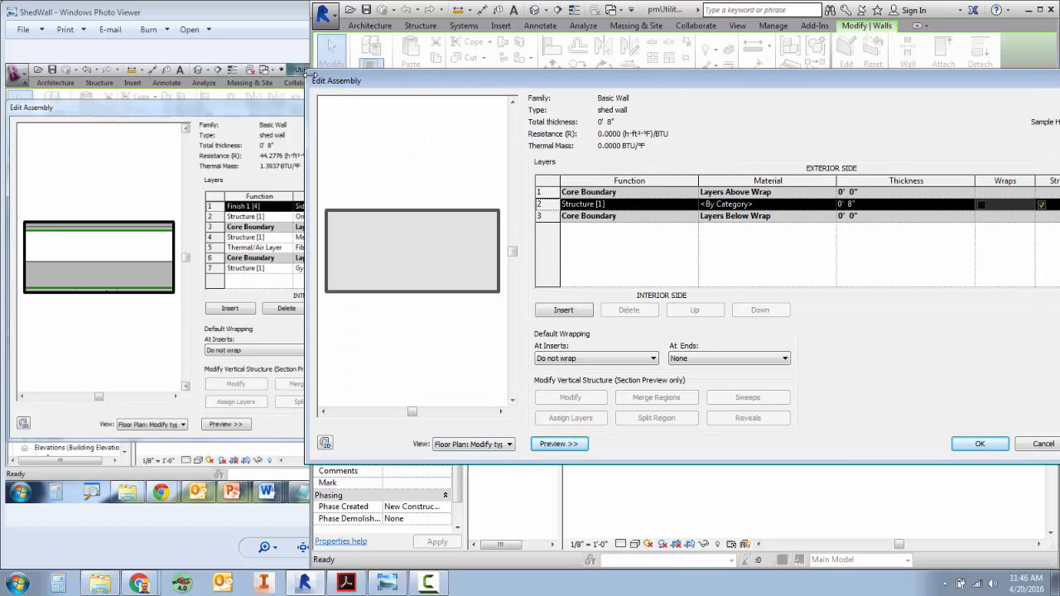
left_click(262, 19)
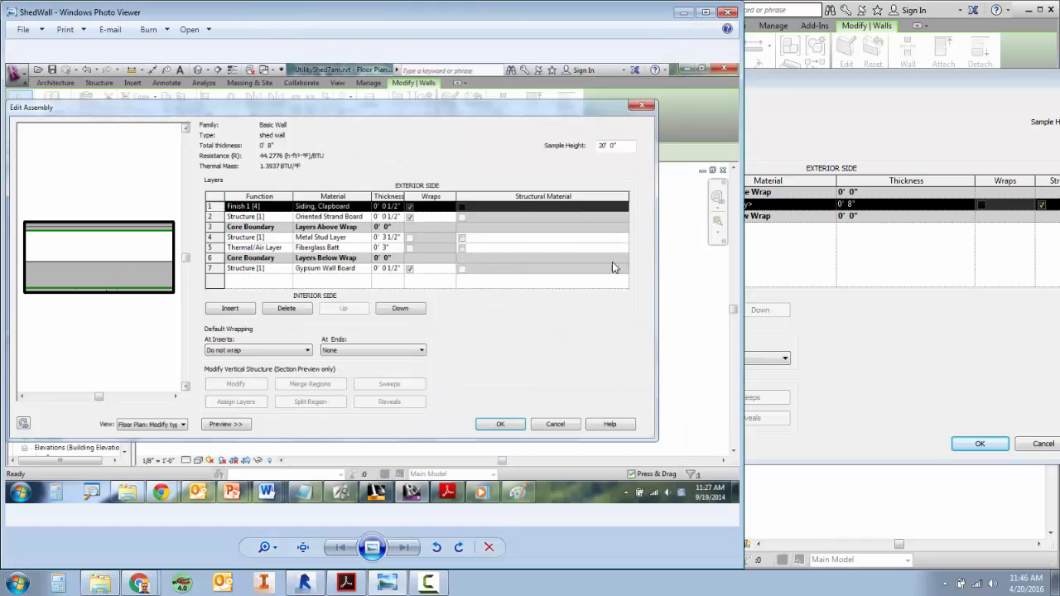
left_click(954, 124)
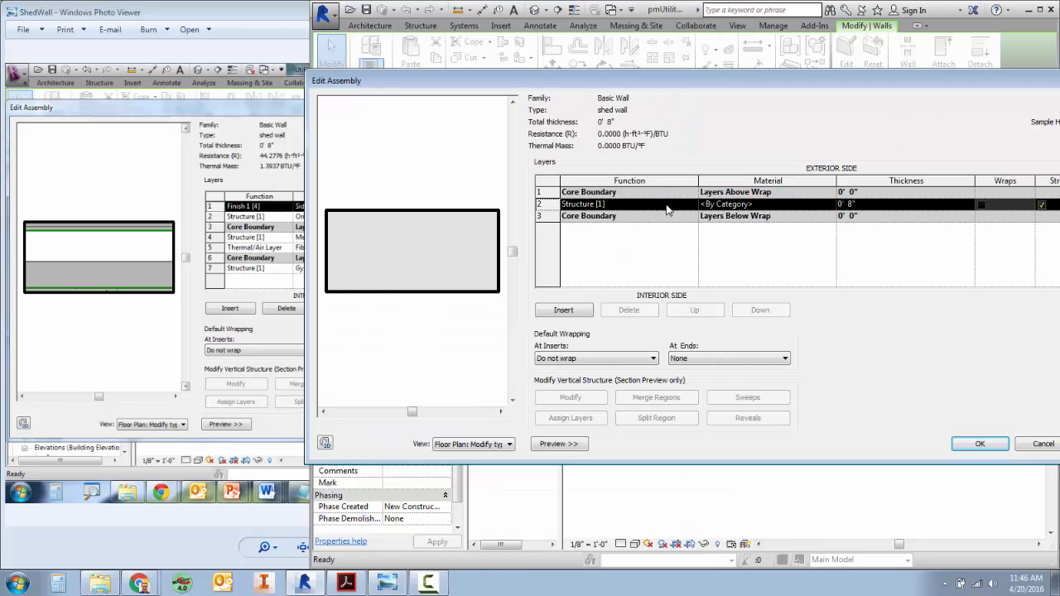
Insert four new Structure layers above the existing 8" layer within the core boundaries, deleting any surplus ones.
left_click(563, 310)
left_click(563, 310)
left_click(563, 310)
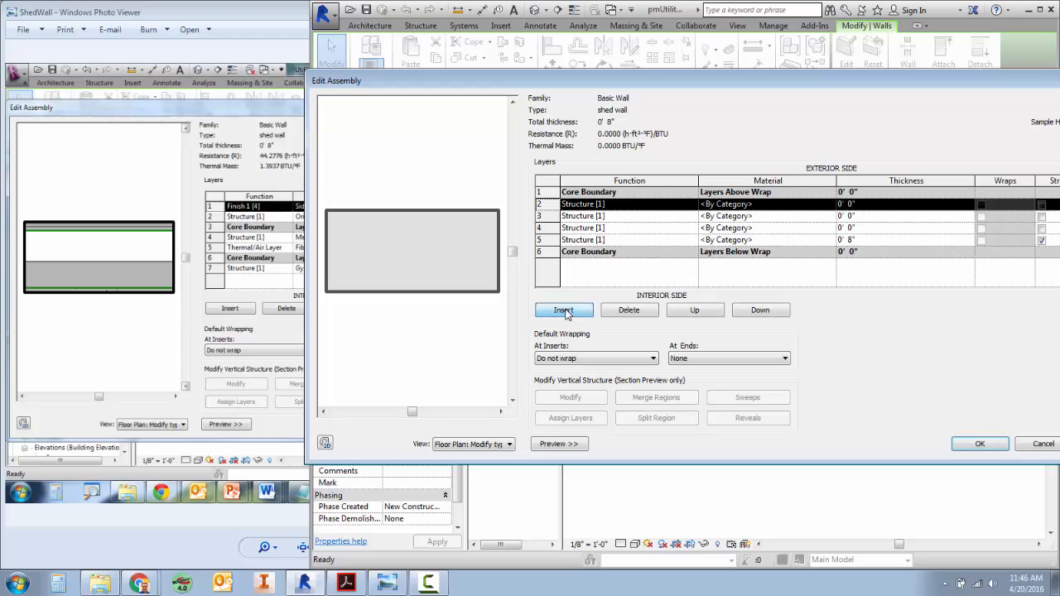
left_click(566, 314)
left_click(567, 314)
left_click(629, 315)
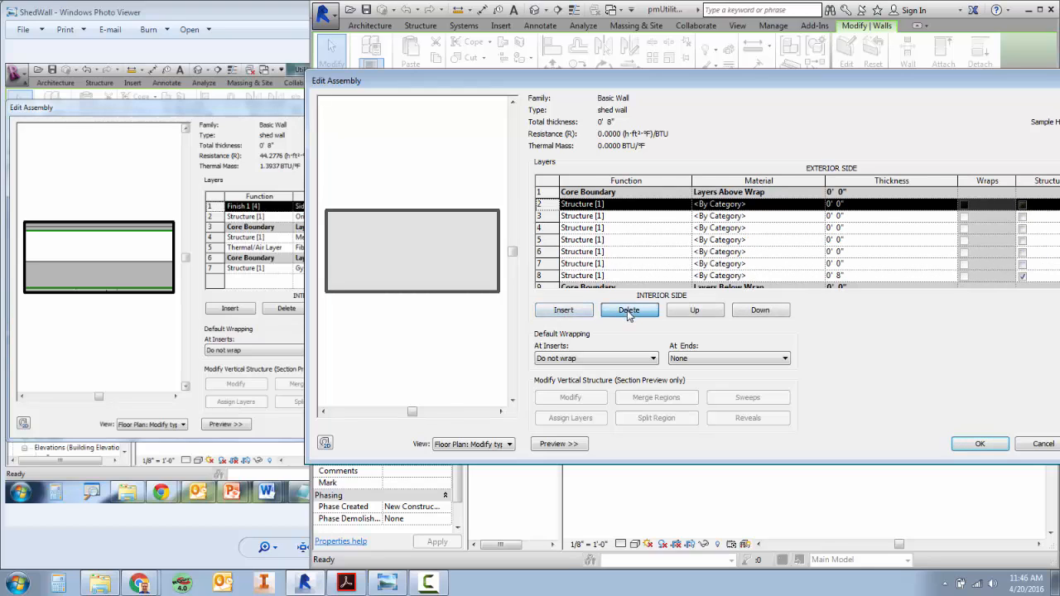
left_click(629, 314)
left_click(629, 314)
left_click(629, 315)
left_click(629, 315)
left_click(571, 313)
left_click(572, 313)
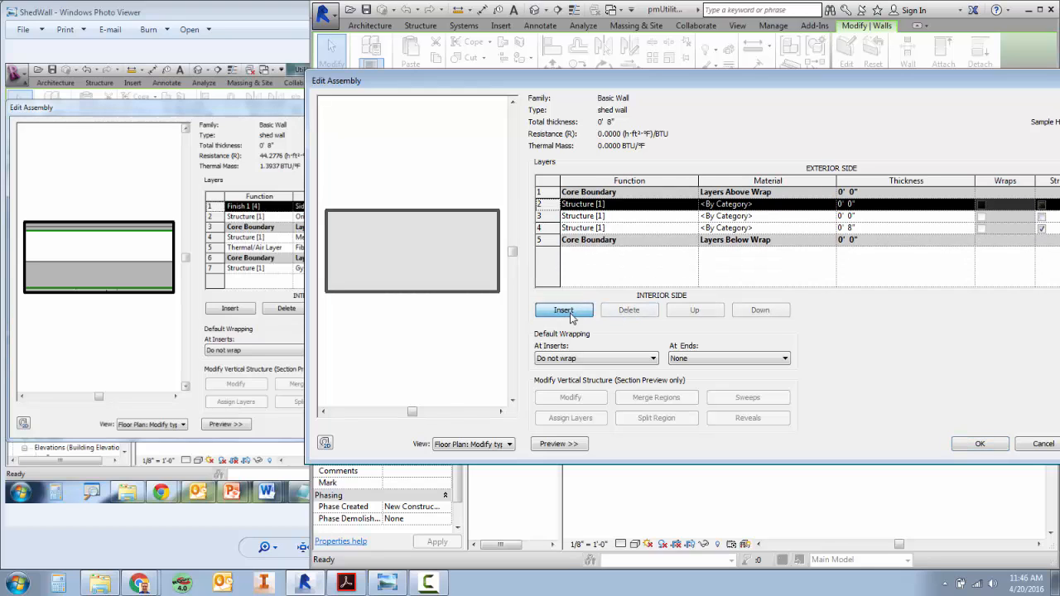
left_click(572, 312)
left_click(571, 313)
left_click(572, 312)
left_click(628, 312)
left_click(629, 312)
left_click(628, 312)
left_click(630, 313)
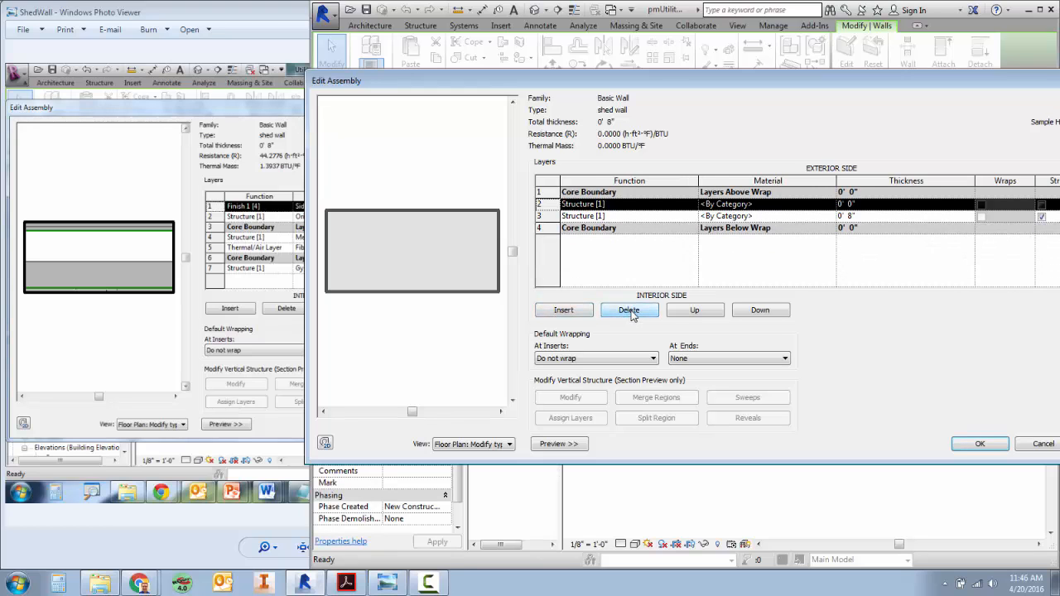
left_click(572, 312)
left_click(571, 312)
left_click(571, 312)
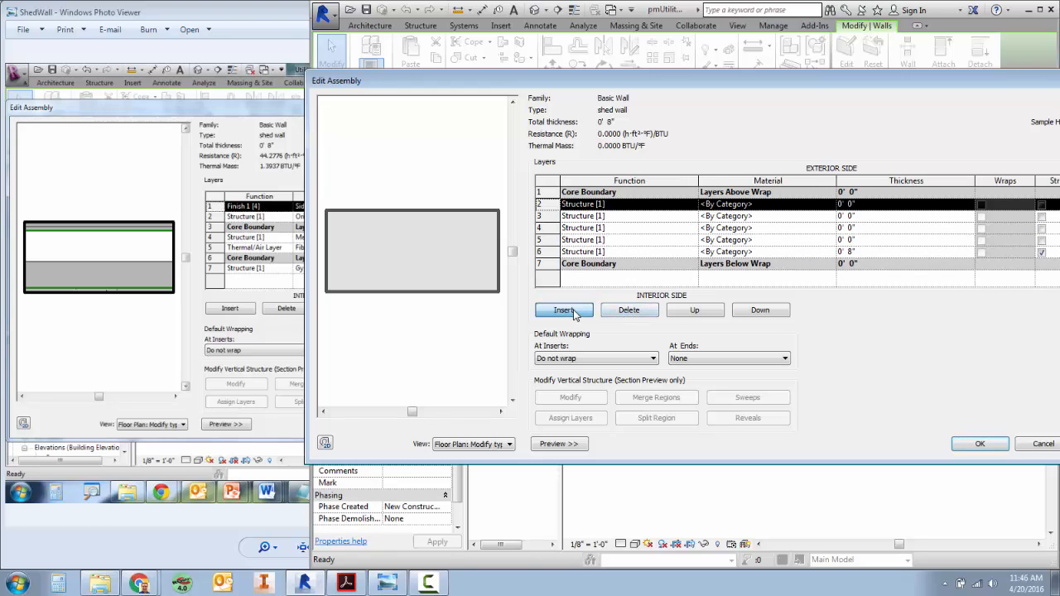
Move the selected new layer down the layer list and back up to row 2.
left_click(709, 313)
left_click(759, 314)
left_click(758, 314)
left_click(759, 315)
double_click(759, 314)
left_click(719, 316)
left_click(719, 316)
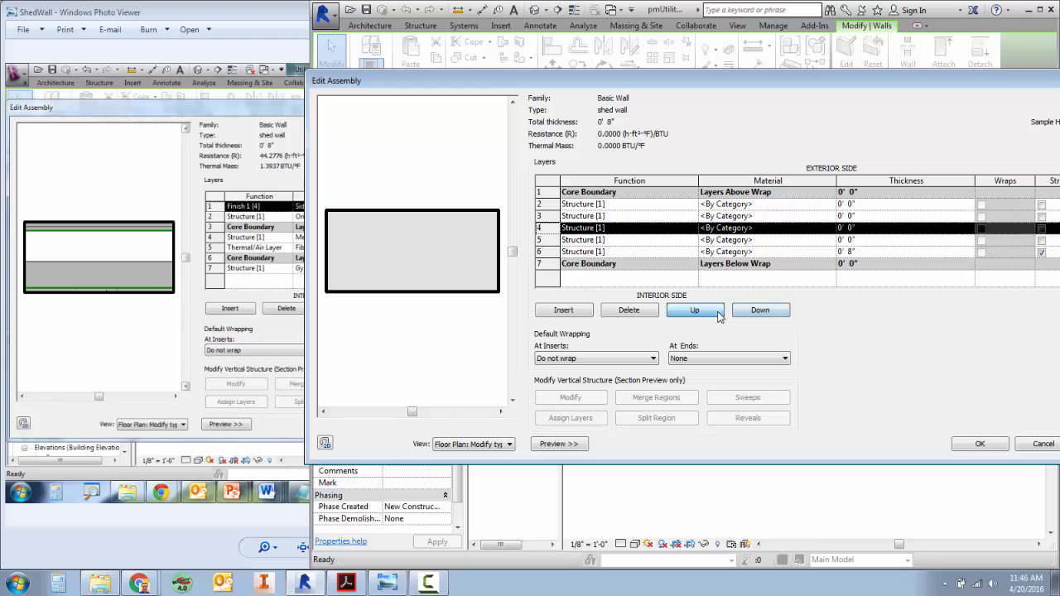
left_click(719, 316)
left_click(763, 315)
left_click(763, 315)
left_click(709, 312)
left_click(709, 311)
left_click(709, 312)
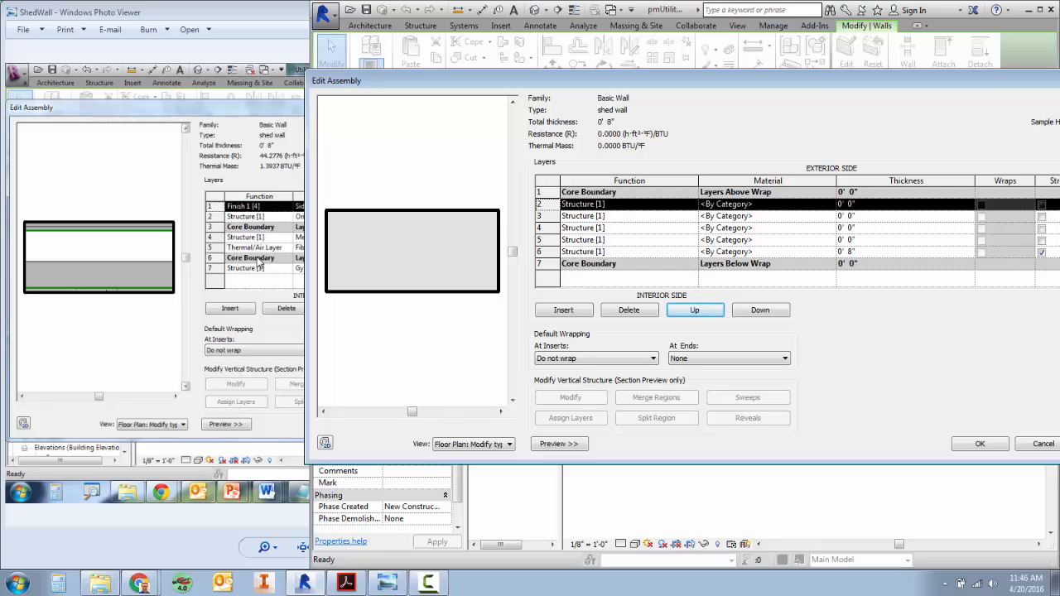
Move two new Structure layers above the upper core boundary and the 8" layer below the lower core boundary.
left_click(694, 310)
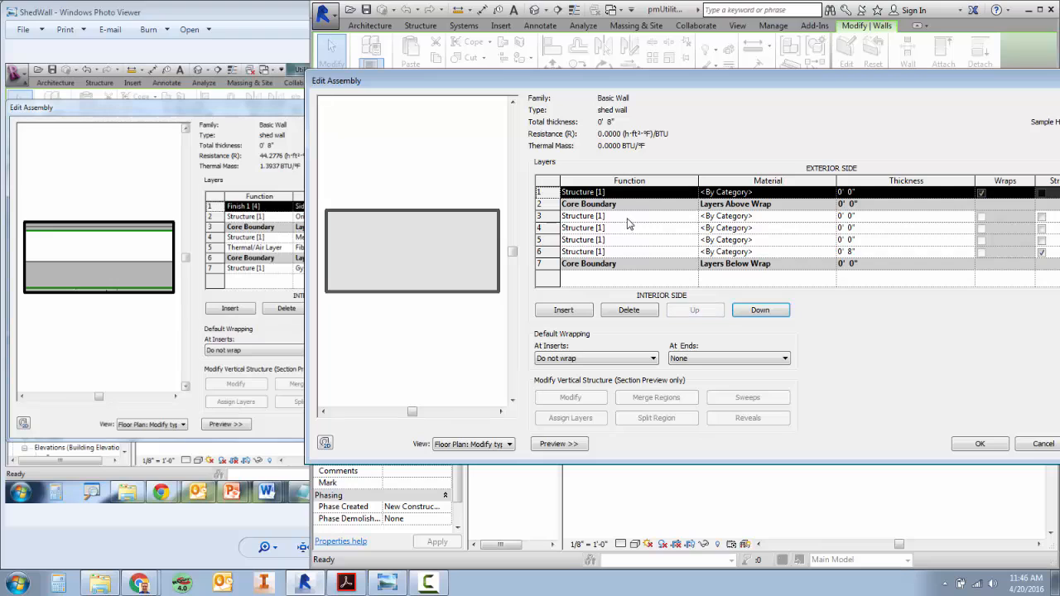
left_click(631, 223)
left_click(694, 309)
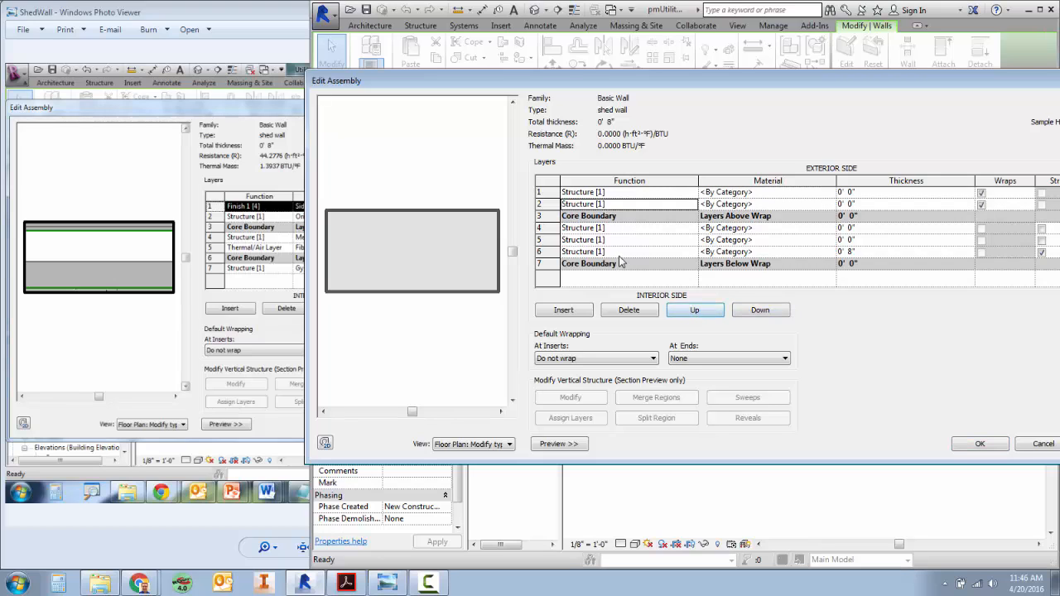
left_click(622, 252)
left_click(753, 308)
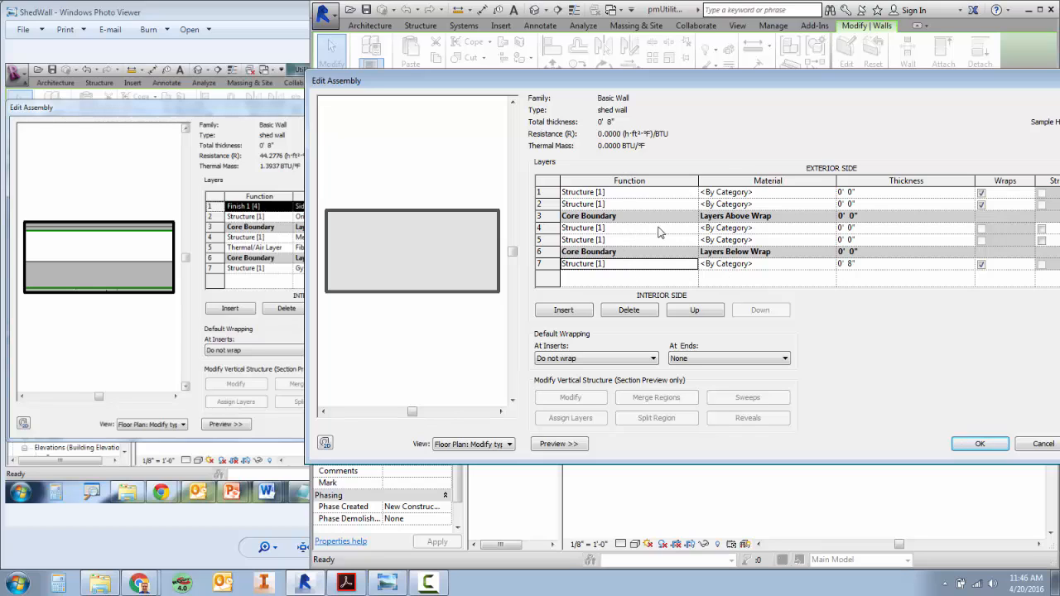
Set the function of layer 1 to Finish 1 [4] and of layer 5 to Thermal/Air Layer [3].
left_click(627, 203)
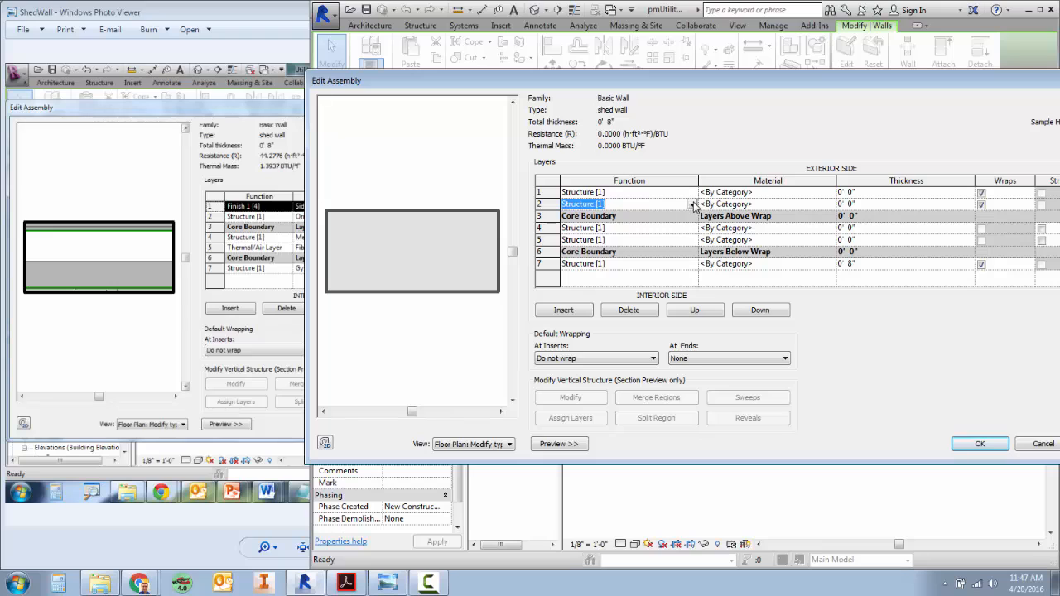
left_click(674, 193)
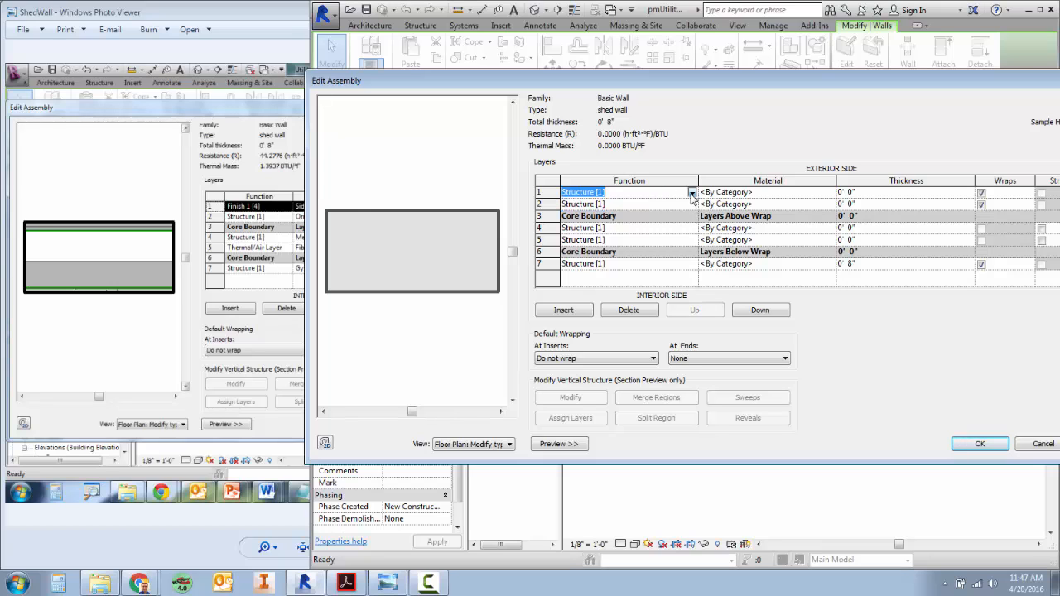
left_click(692, 193)
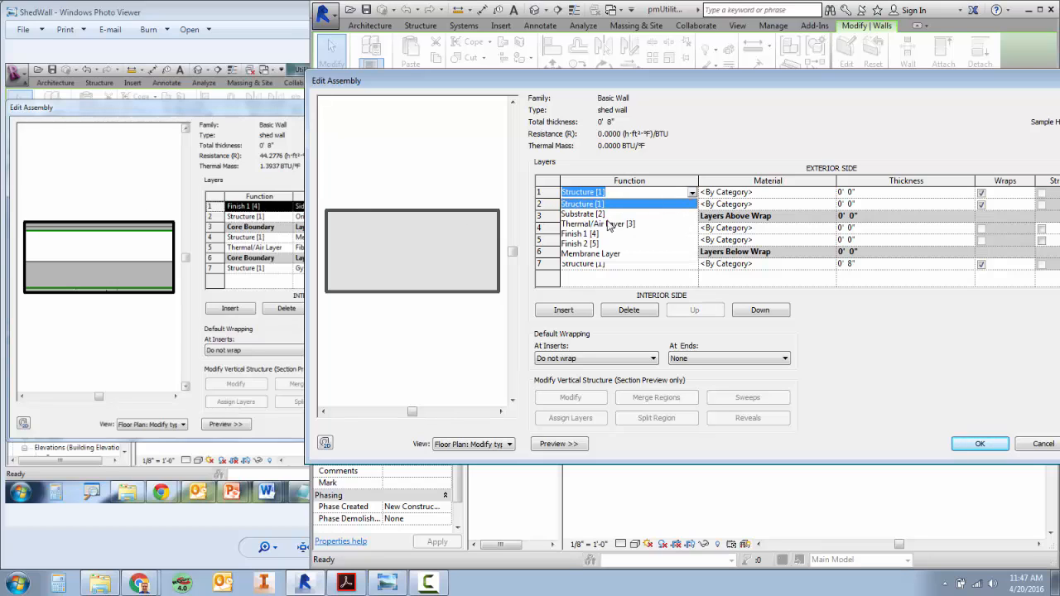
left_click(580, 234)
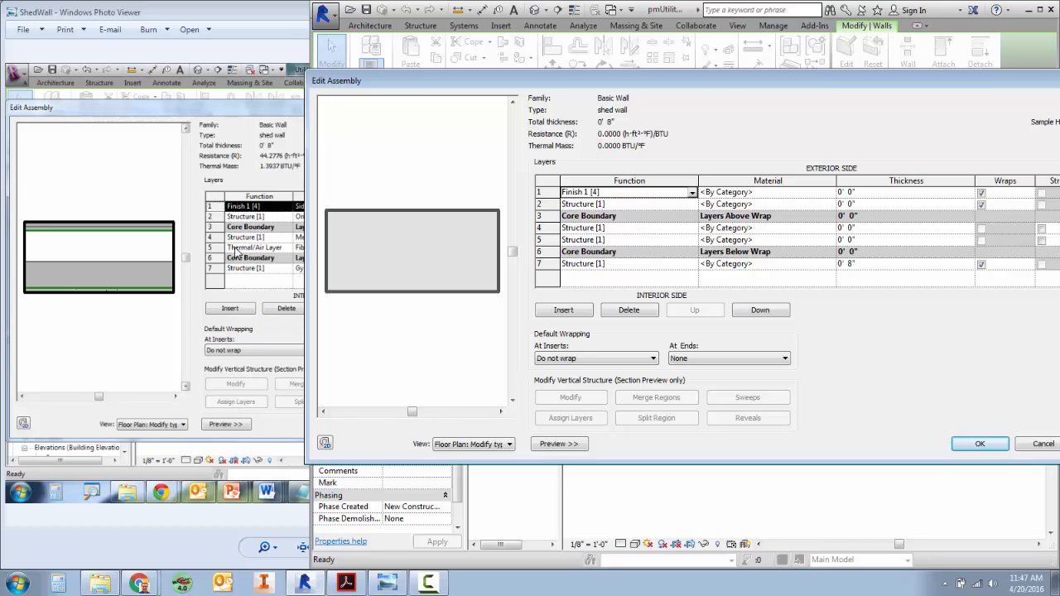
left_click(692, 241)
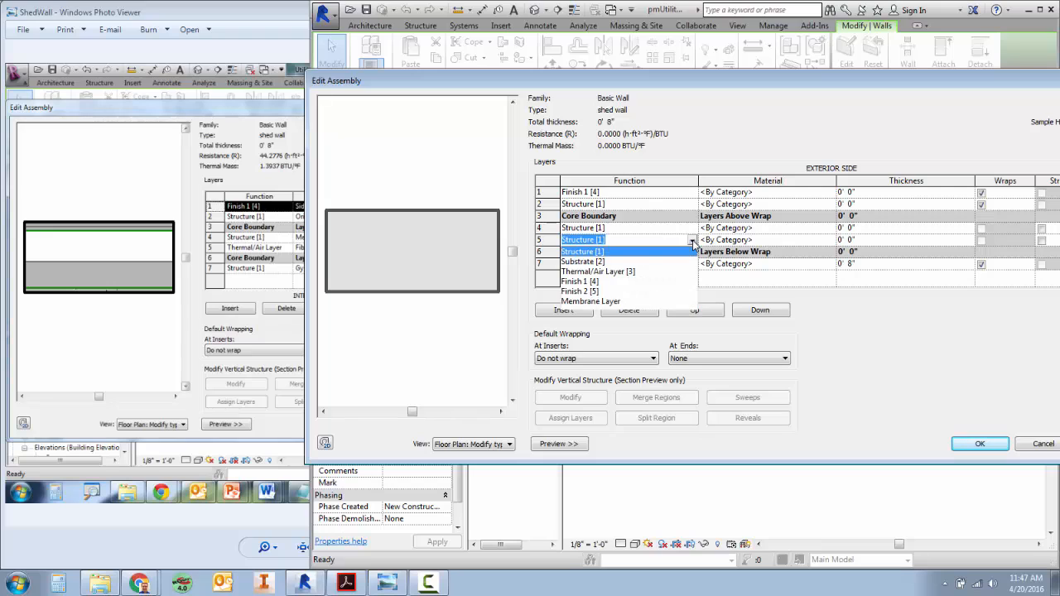
left_click(616, 272)
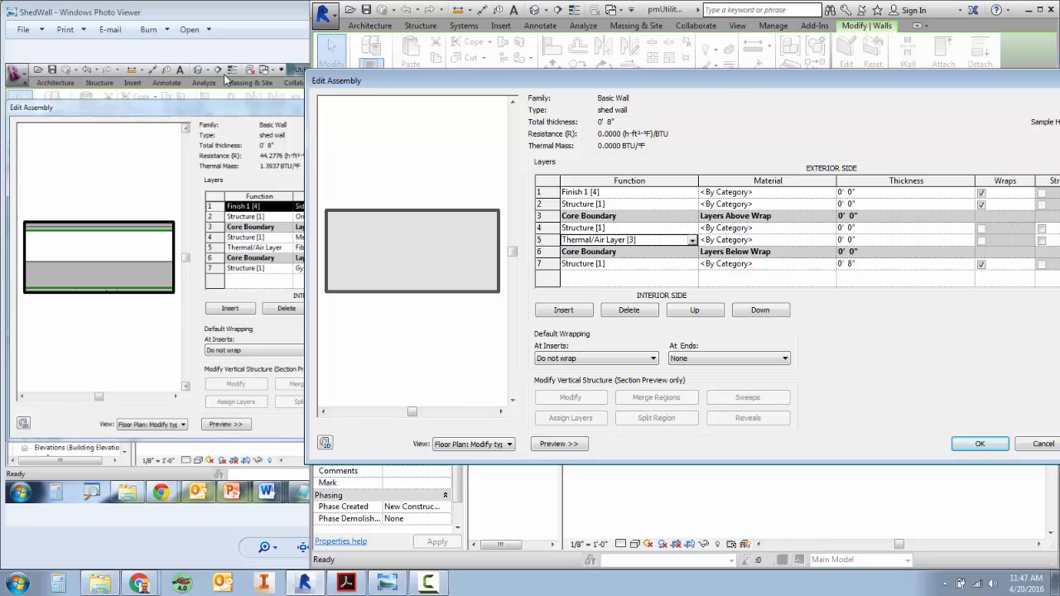
Shift the ShedWall reference image window so its Material and Thickness columns can be read beside the wall assembly being edited.
left_click(269, 113)
left_click_drag(337, 18, 154, 18)
left_click_drag(154, 19, 209, 18)
left_click(684, 80)
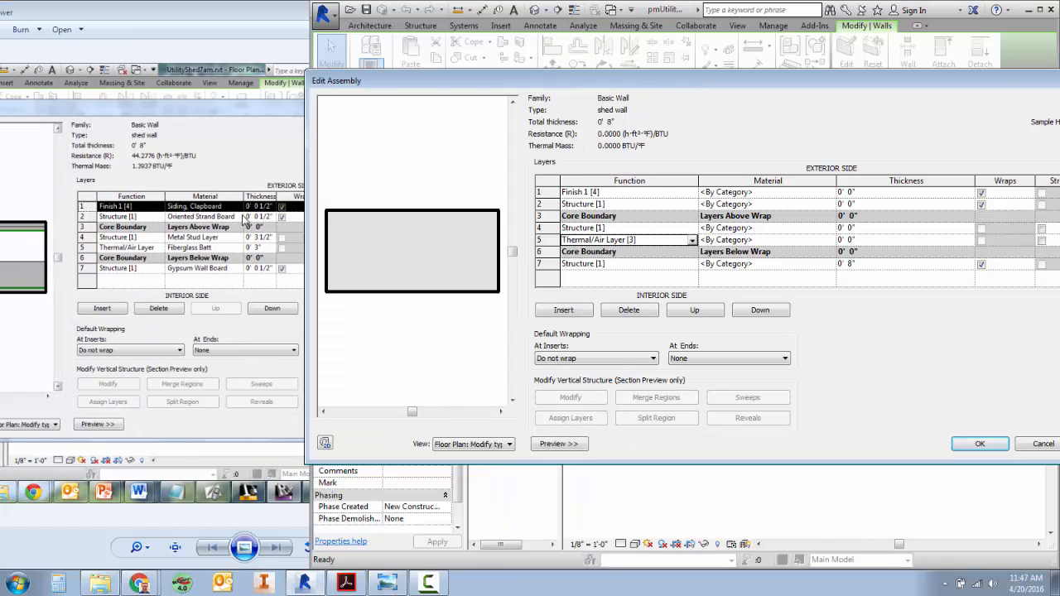
Browse materials for the Finish 1 [4] layer, searching for siding with the material libraries shown.
left_click(806, 194)
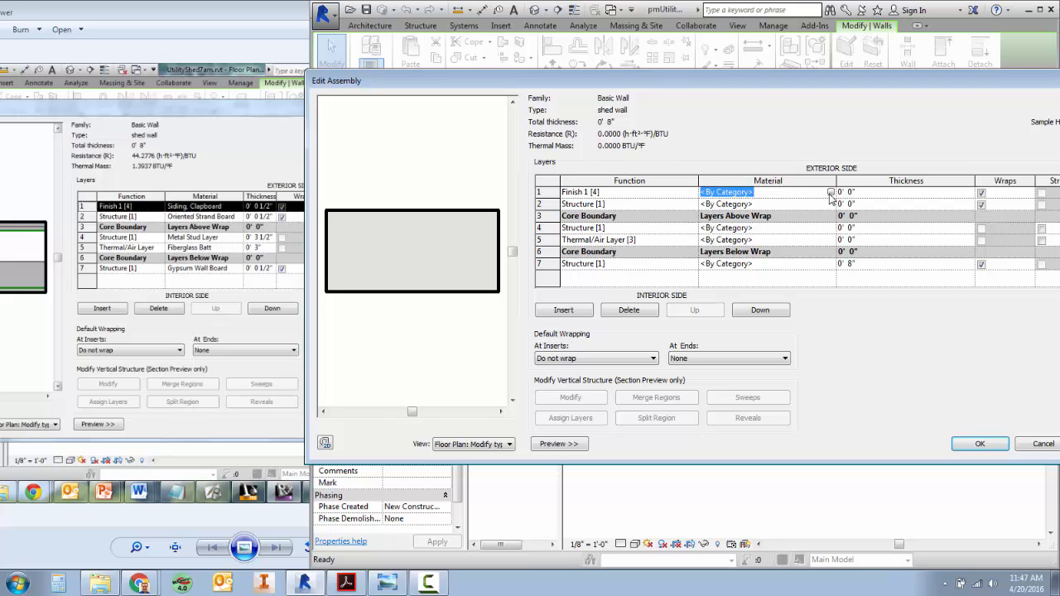
left_click(830, 193)
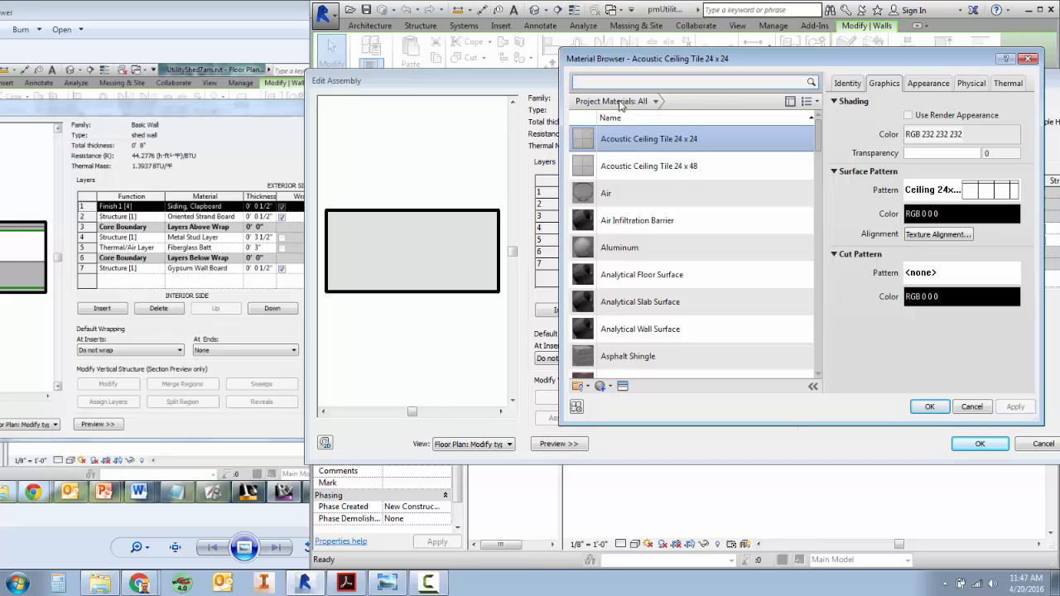
type("siding")
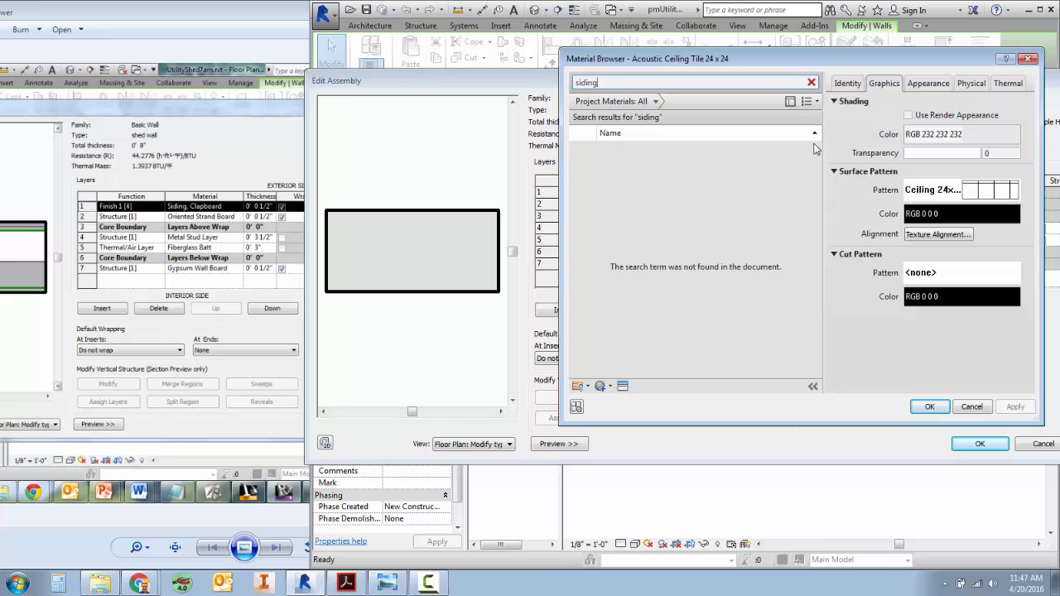
left_click(790, 102)
left_click(791, 105)
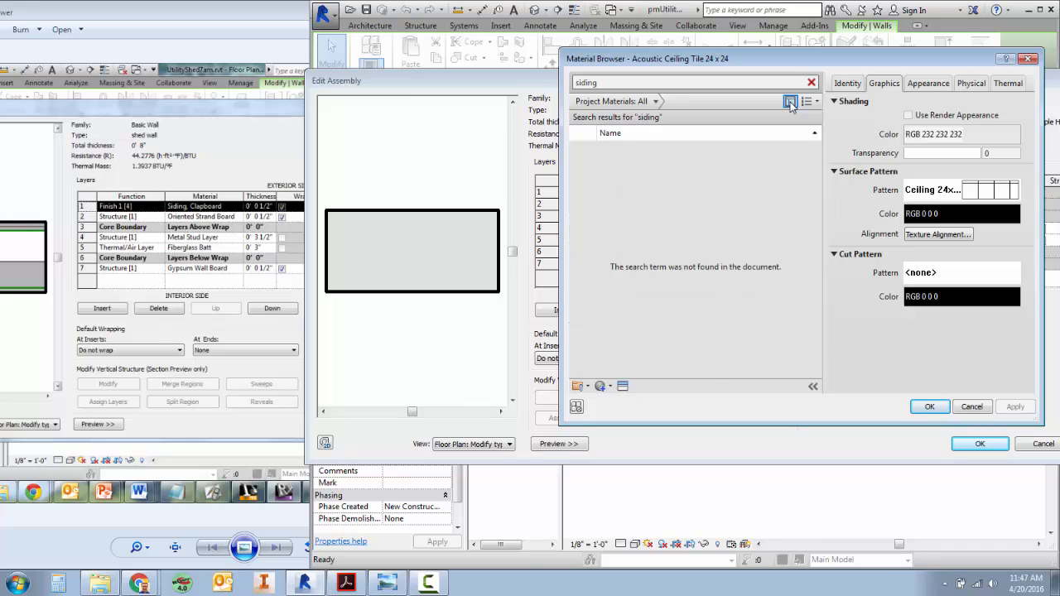
left_click(792, 105)
left_click(791, 103)
left_click(792, 104)
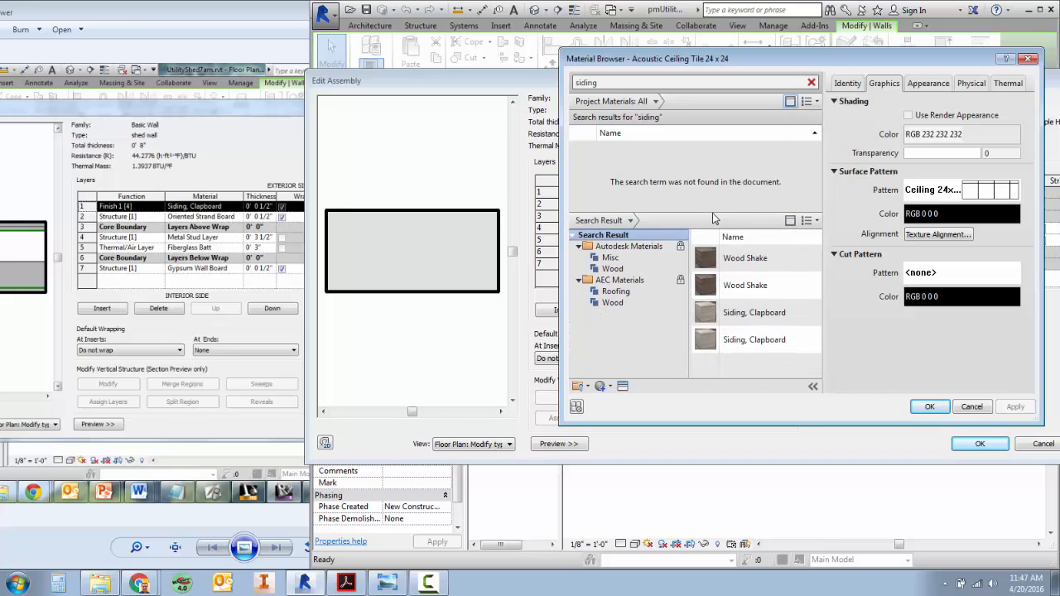
Enlarge the library results area and assign the Siding, Clapboard material to the Finish 1 [4] layer.
left_click_drag(713, 213, 717, 327)
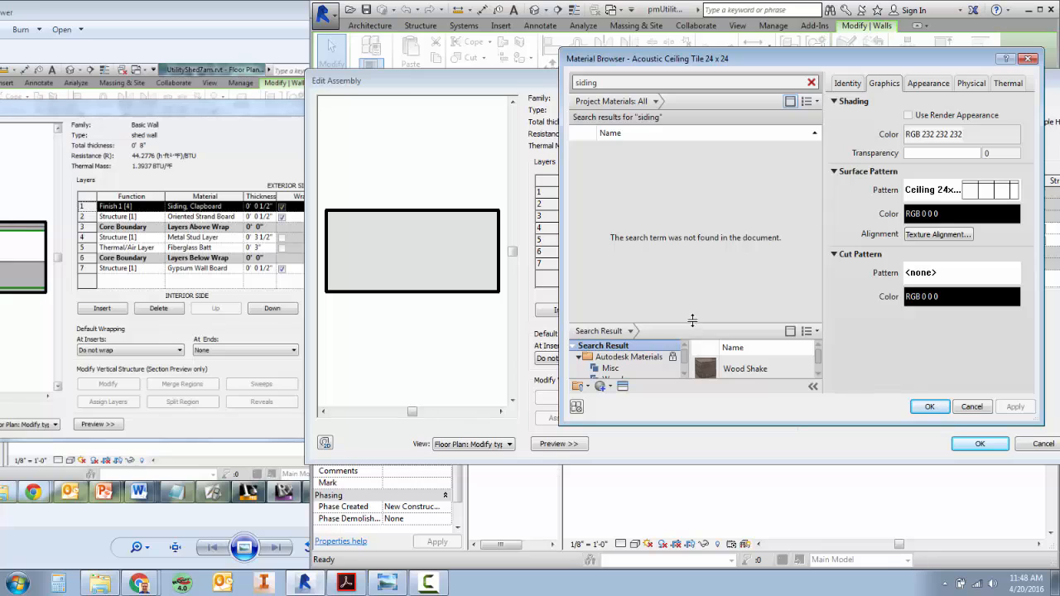
left_click_drag(714, 325, 719, 206)
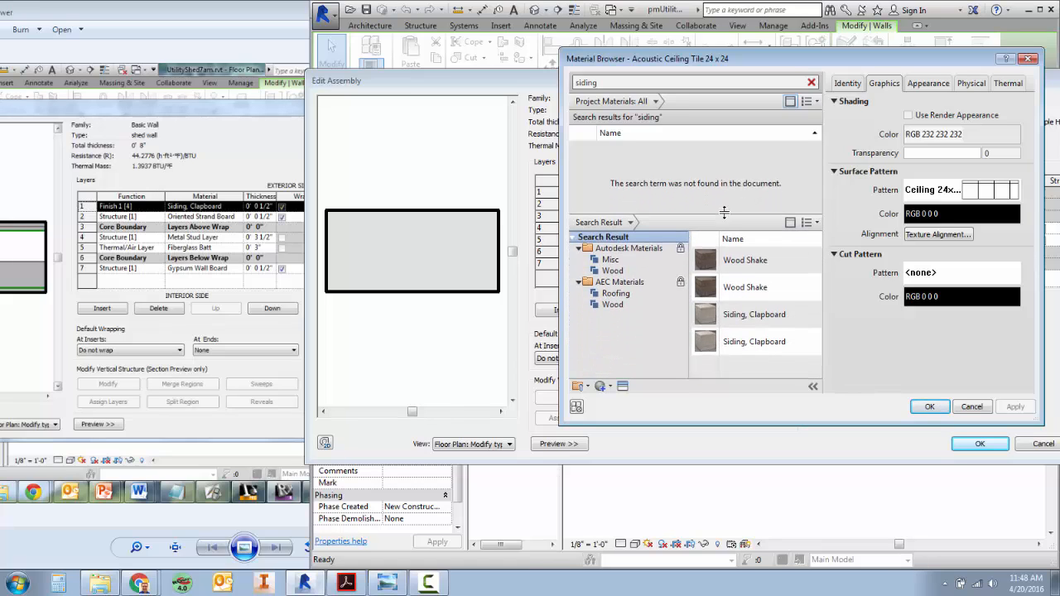
double_click(763, 314)
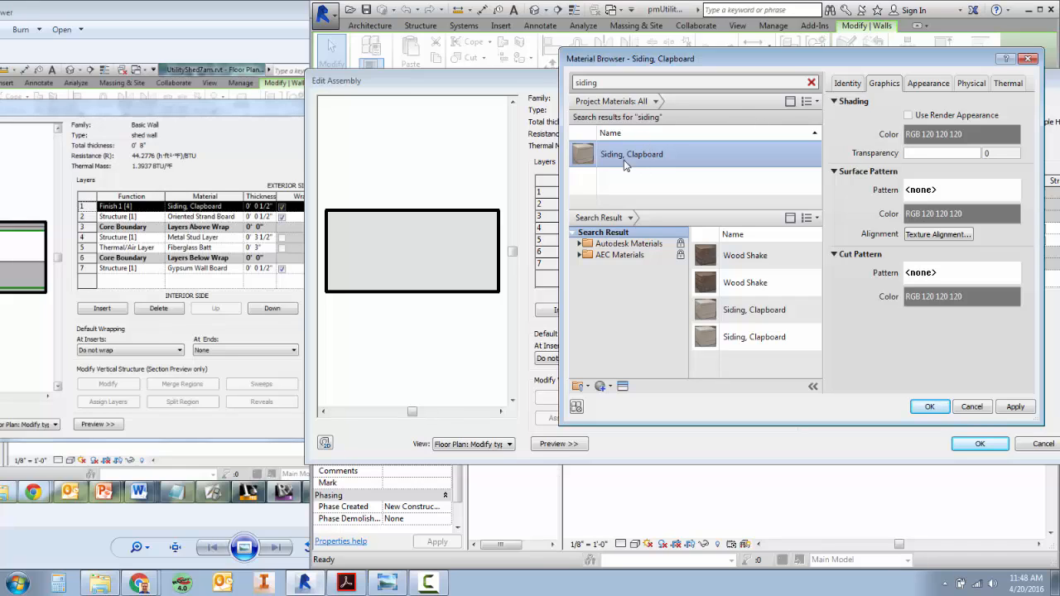
left_click(930, 407)
Search the materials for oriented and assign Oriented Strand Board to the Structure layer in row 2.
left_click(750, 204)
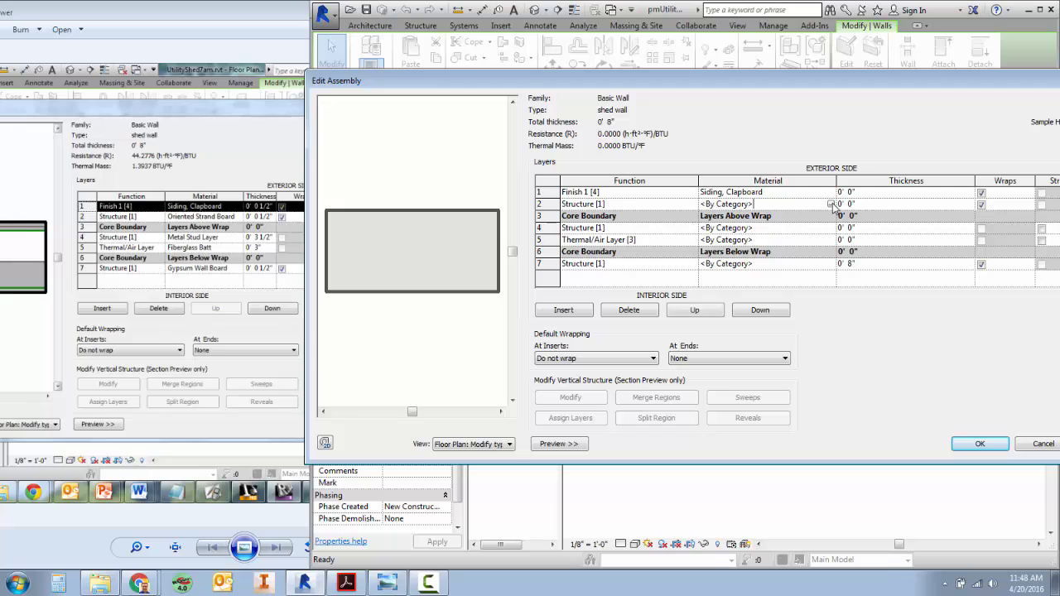
left_click(831, 204)
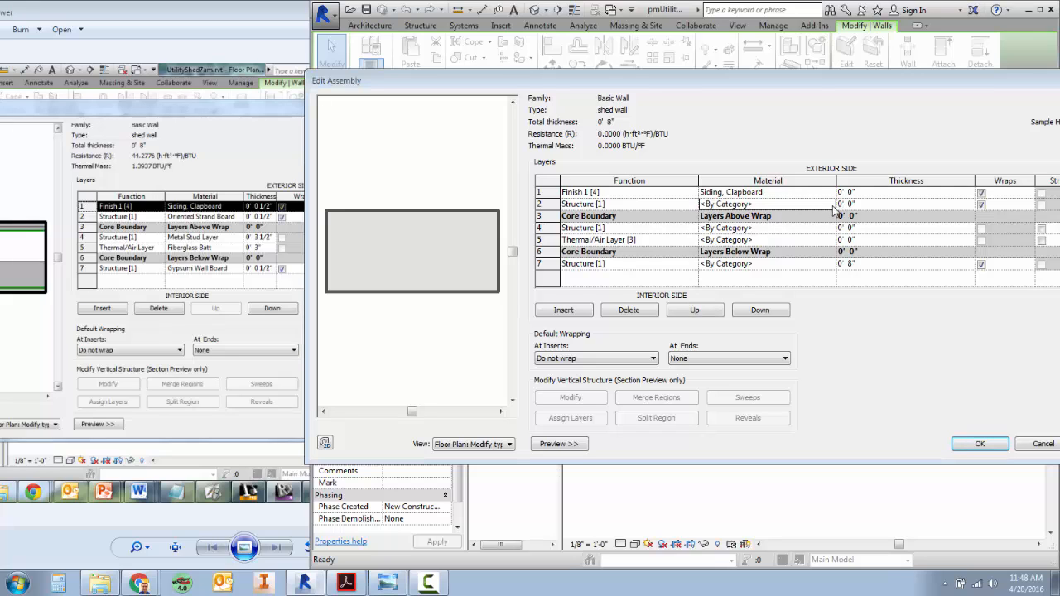
left_click(699, 82)
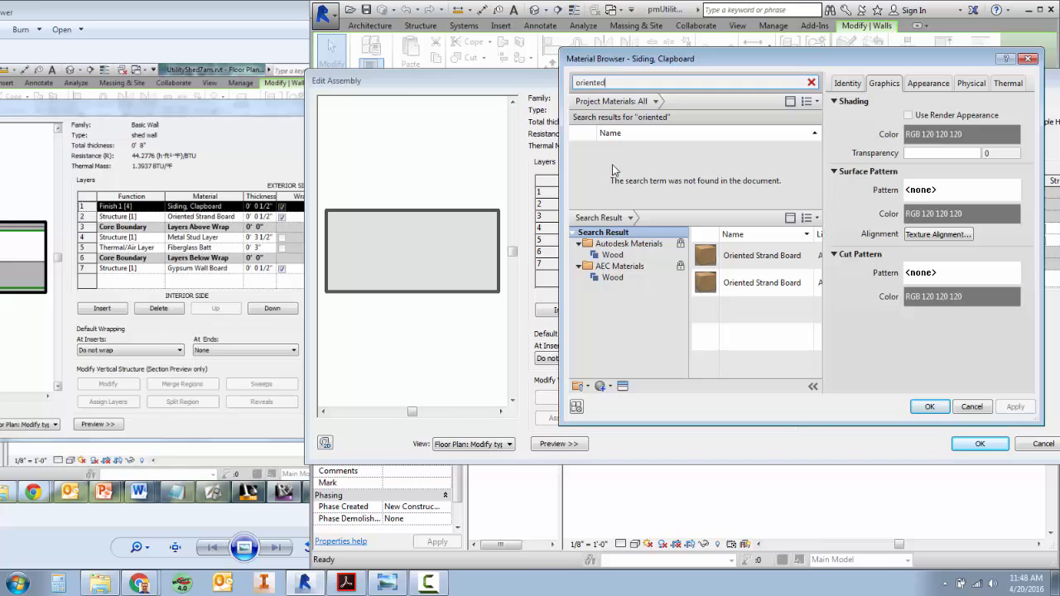
double_click(751, 256)
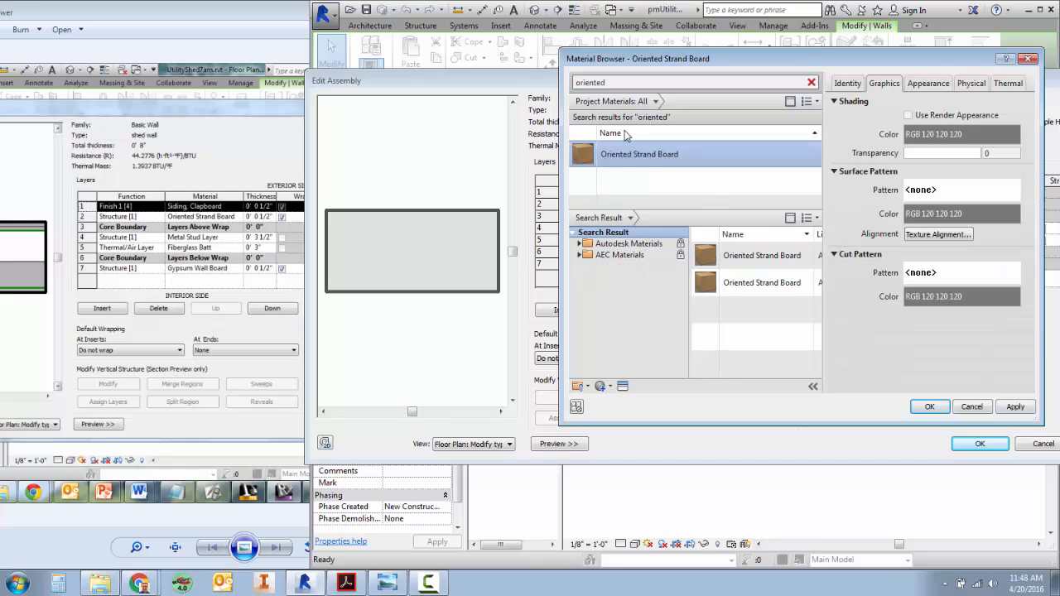
left_click(1016, 407)
left_click(931, 407)
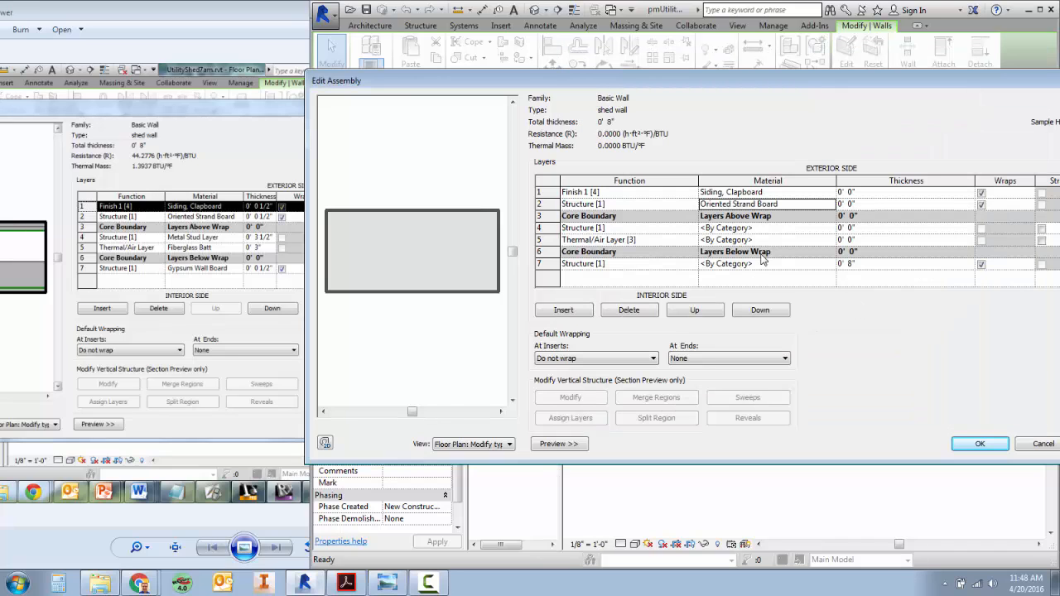
Search the materials for metal stud and assign Metal Stud Layer to the Structure layer in row 4.
left_click(833, 230)
left_click(831, 228)
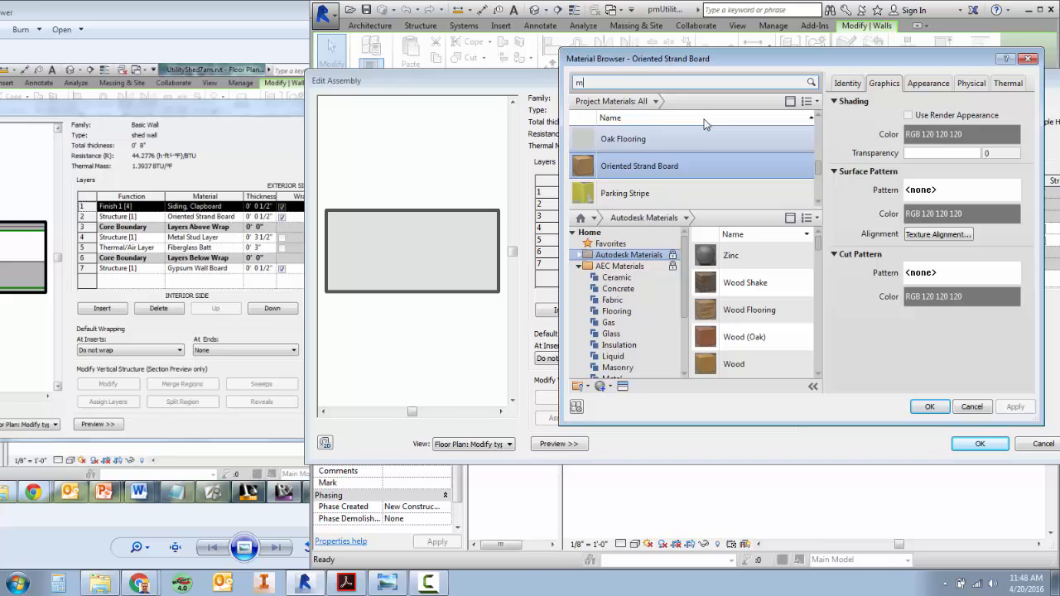
type("metal stud")
key("Return")
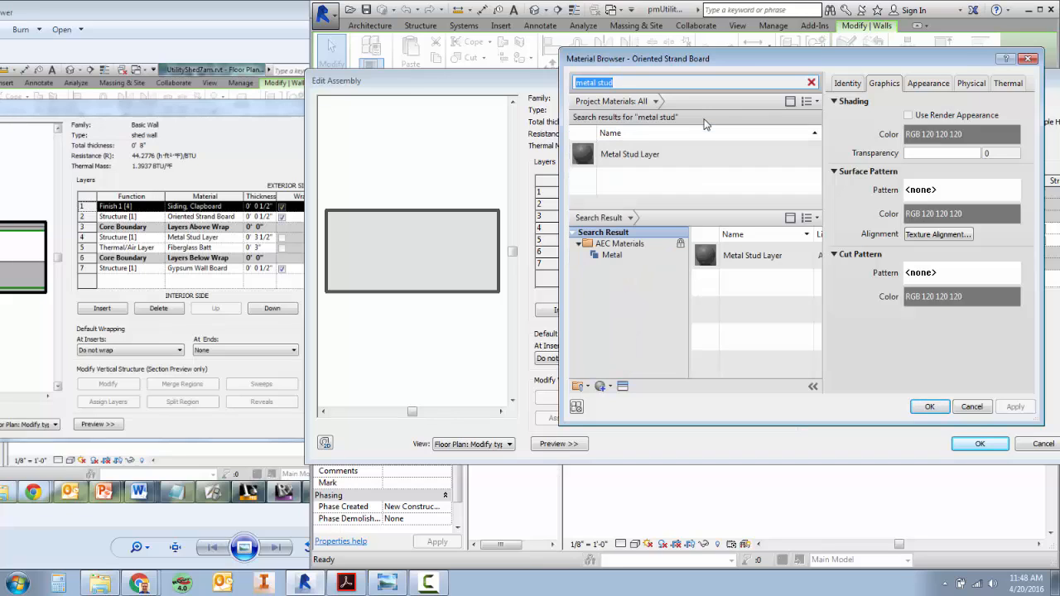
left_click(640, 154)
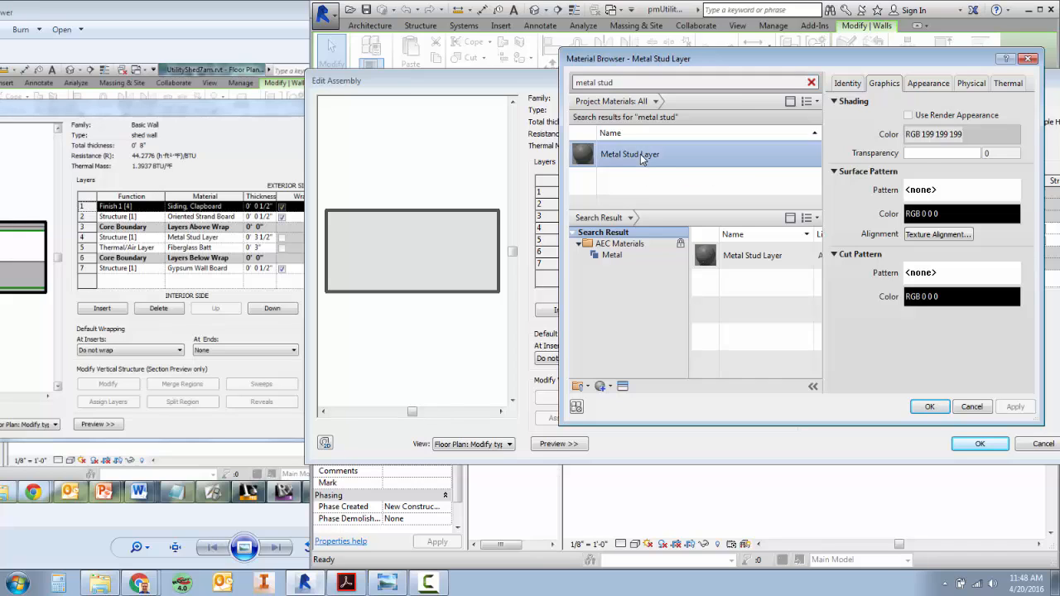
left_click(930, 406)
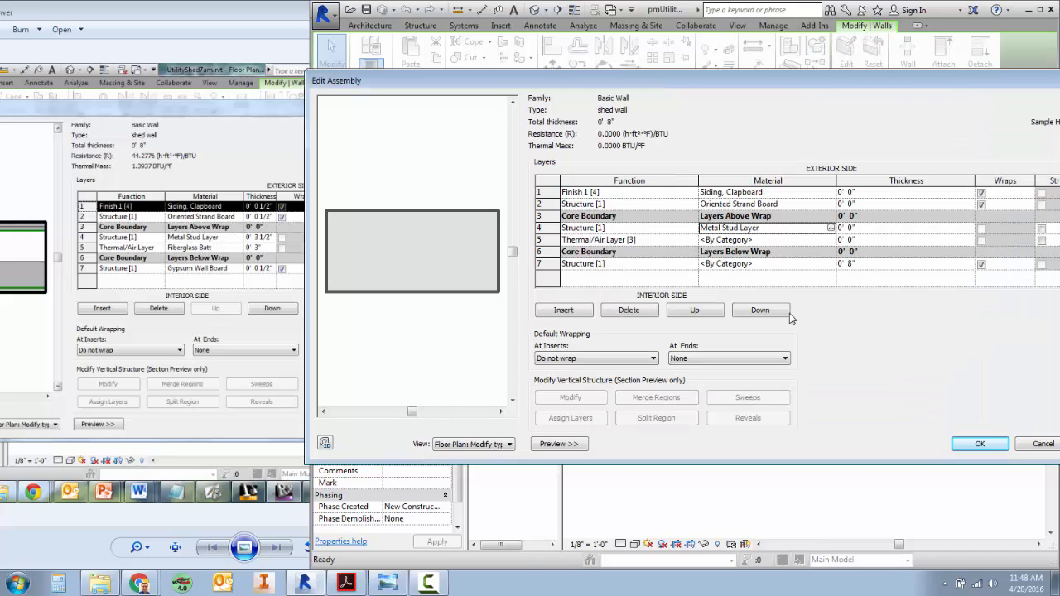
Search the materials for fiberglass and assign Fiberglass Batt from the library to the Thermal/Air Layer [3] in row 5.
left_click(729, 239)
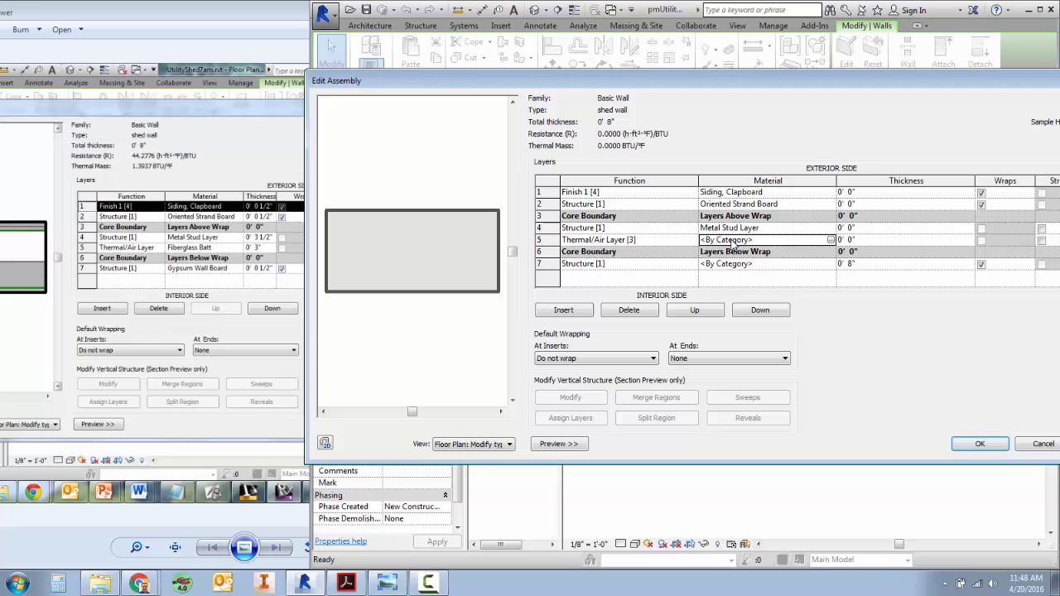
left_click(831, 239)
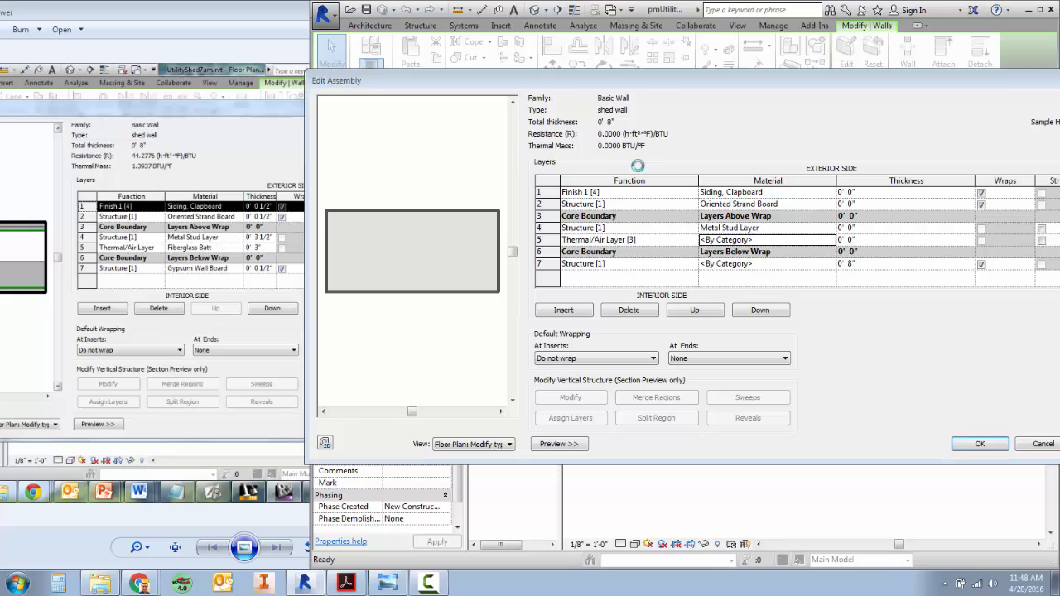
type("fiber")
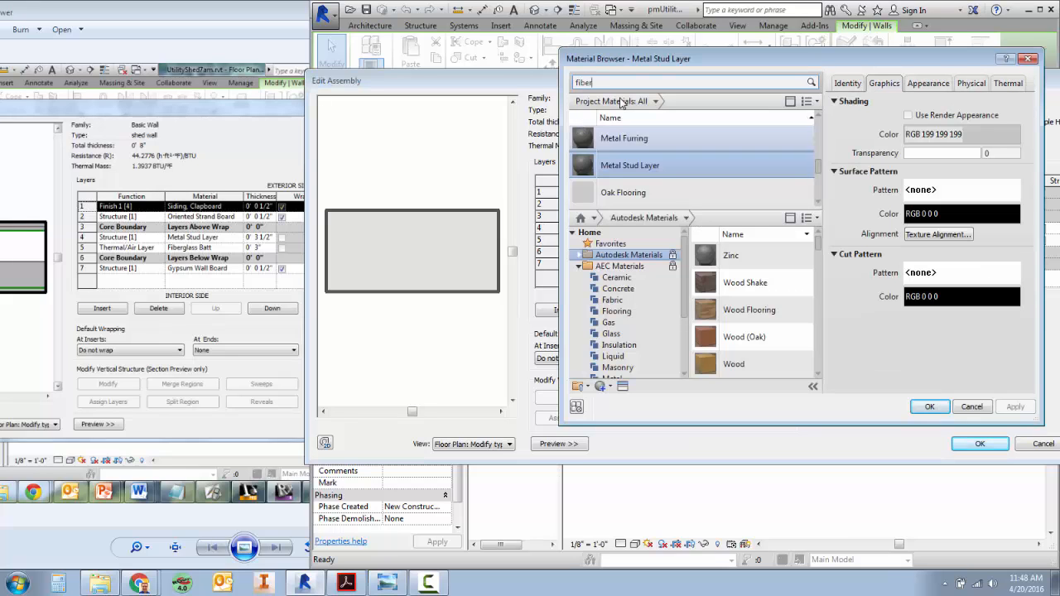
type("glass")
key("Return")
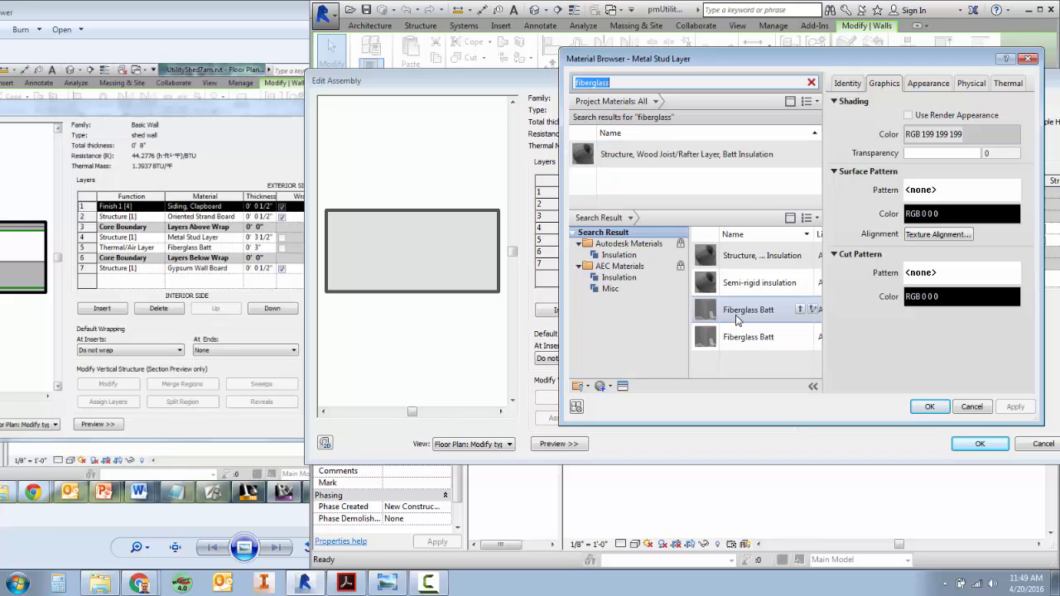
mouse_move(746, 314)
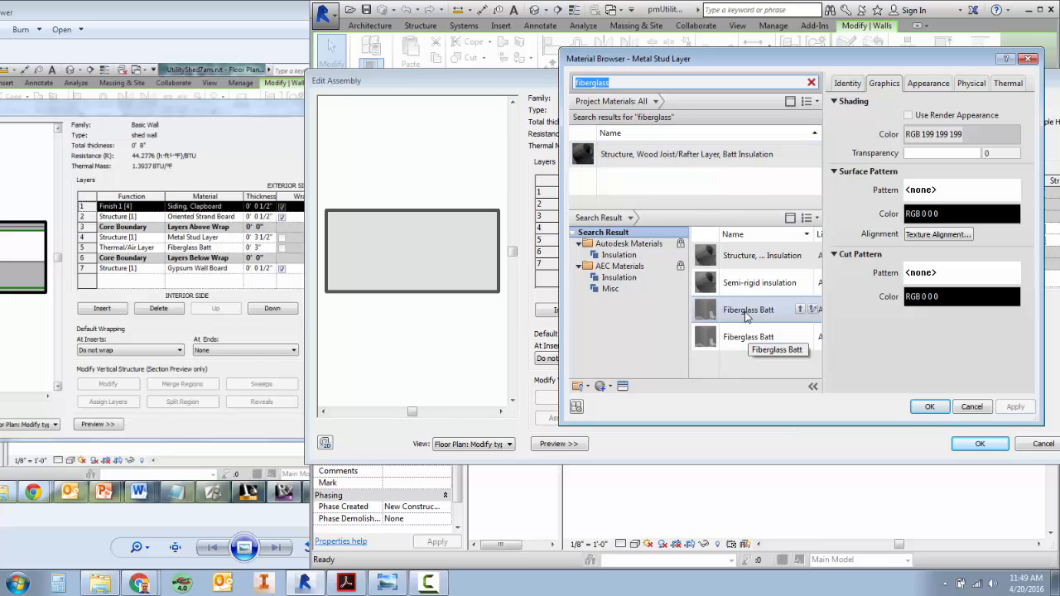
left_click(800, 309)
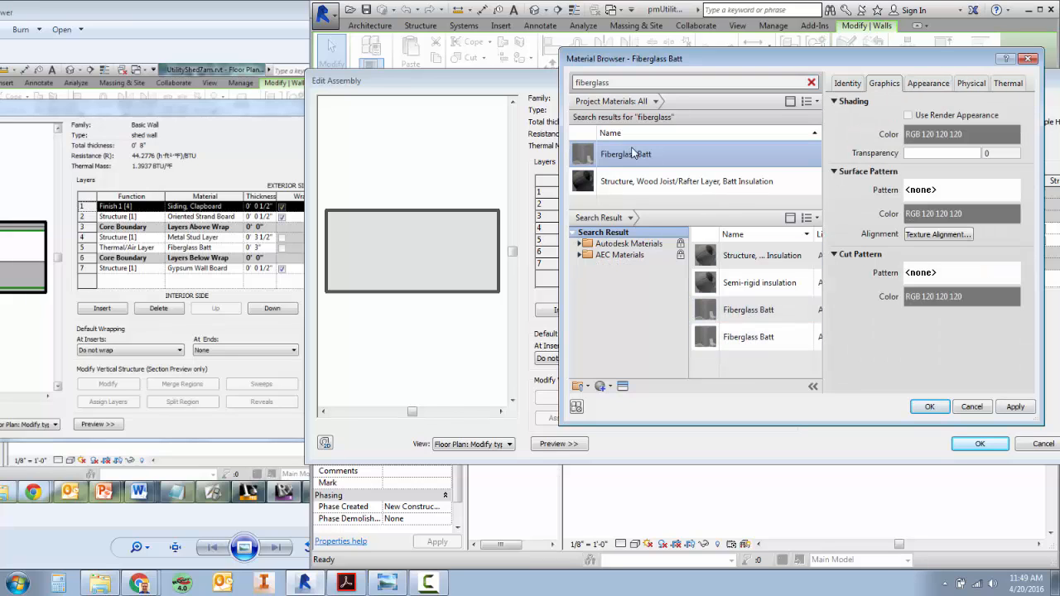
left_click(971, 406)
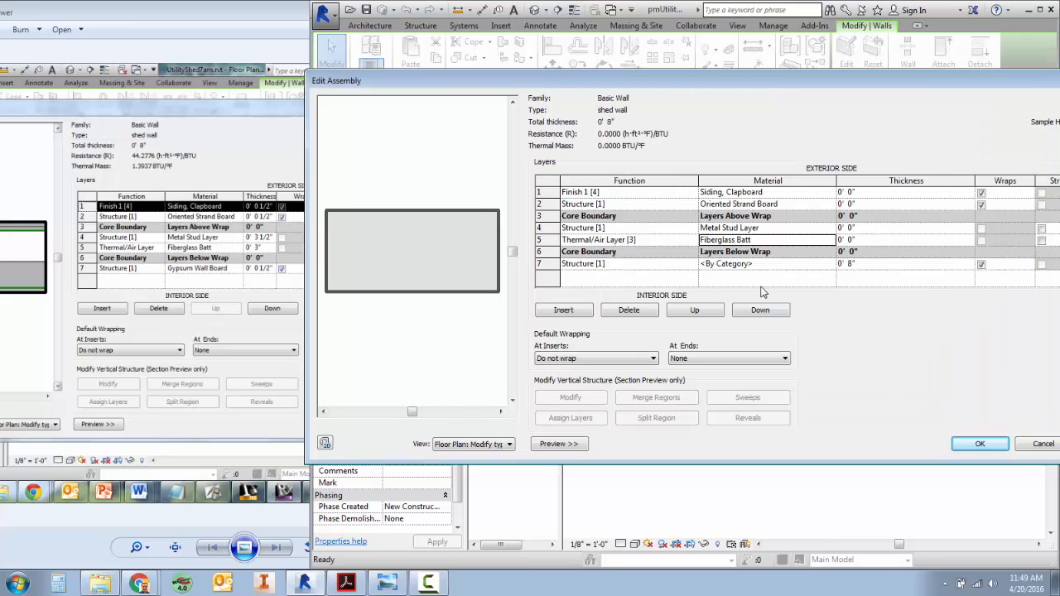
Search the materials for gypsum and assign Gypsum Wall Board to the Structure [1] layer in row 7.
left_click(831, 265)
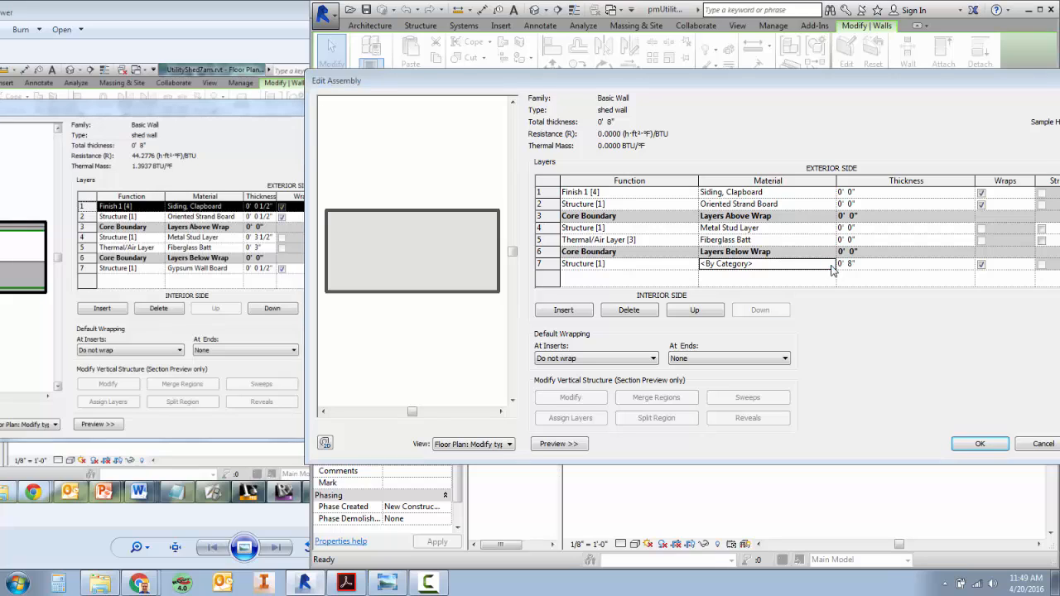
left_click(831, 263)
left_click(637, 81)
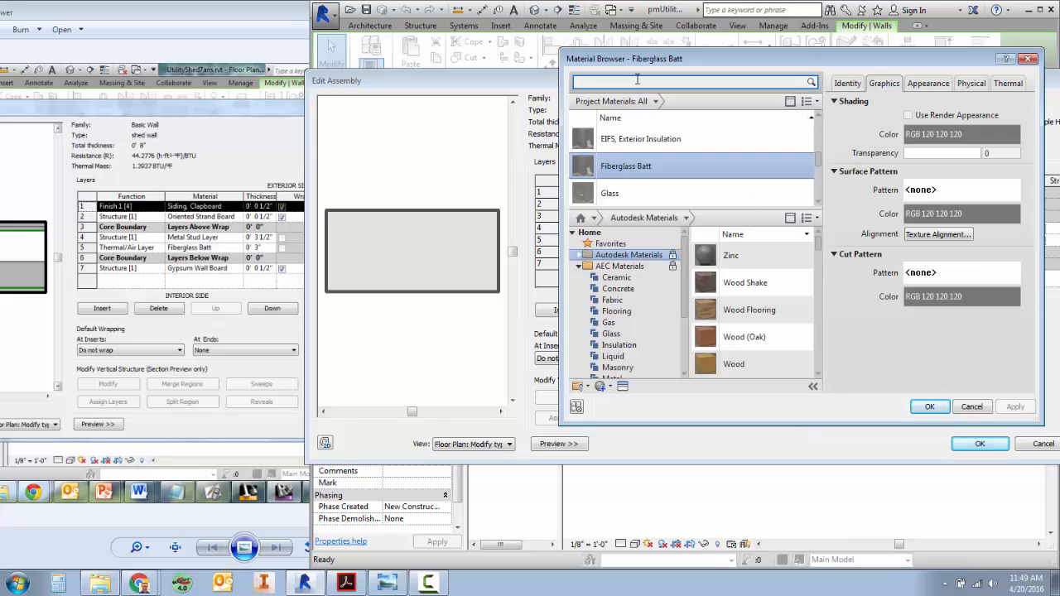
type("gypsum")
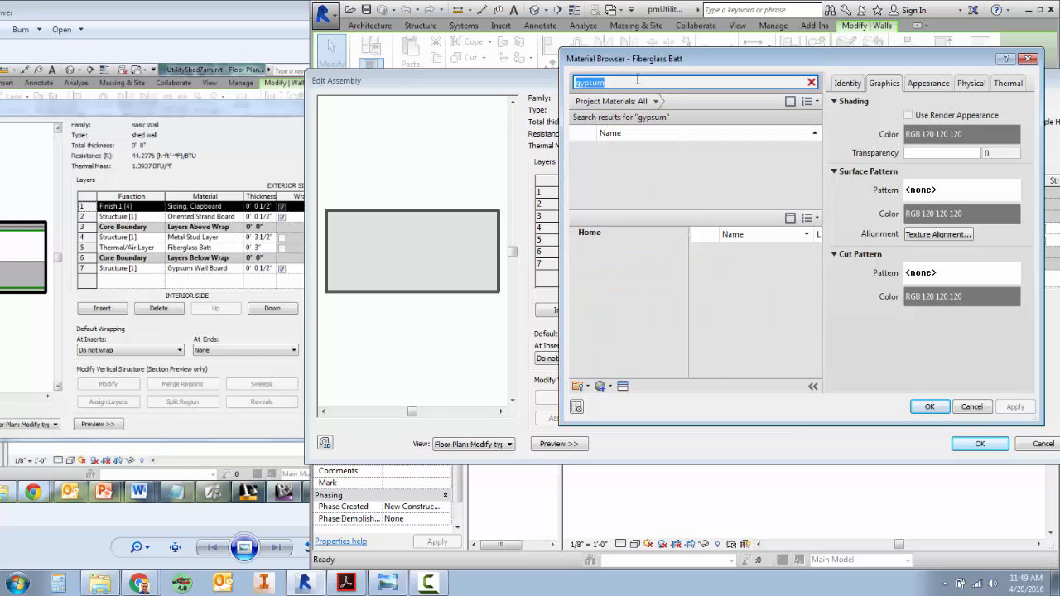
left_click(627, 154)
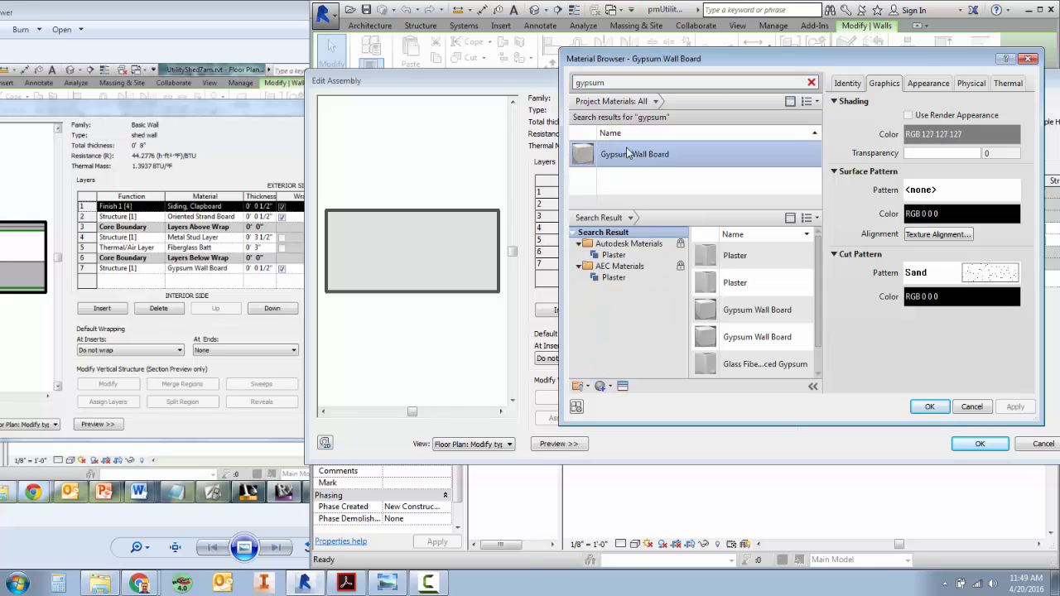
double_click(627, 156)
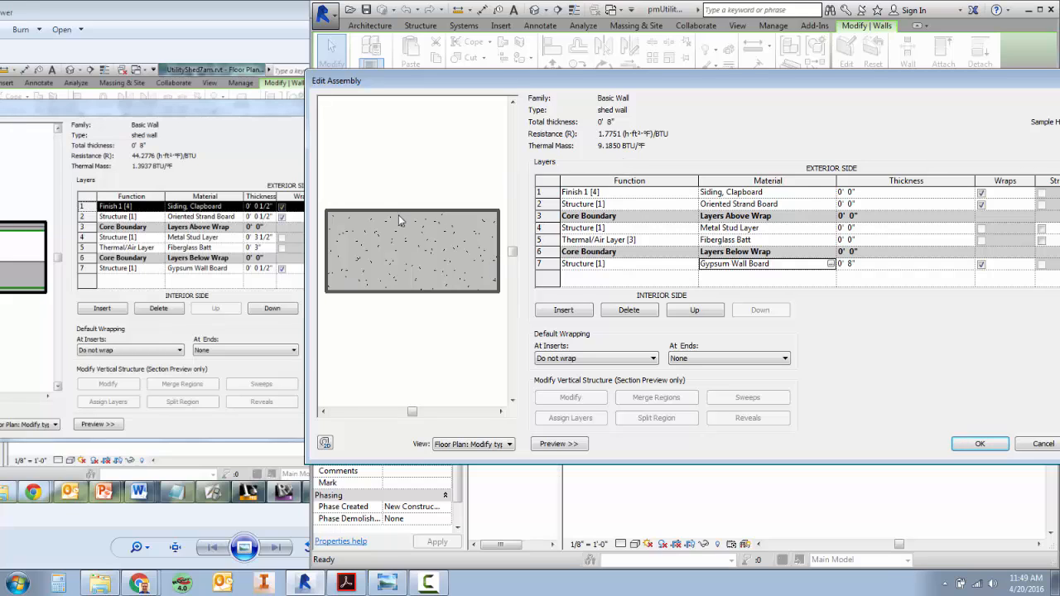
Compare the wall section preview in the ShedWall reference image with the assembly preview, keeping the reference thicknesses in view.
left_click(248, 114)
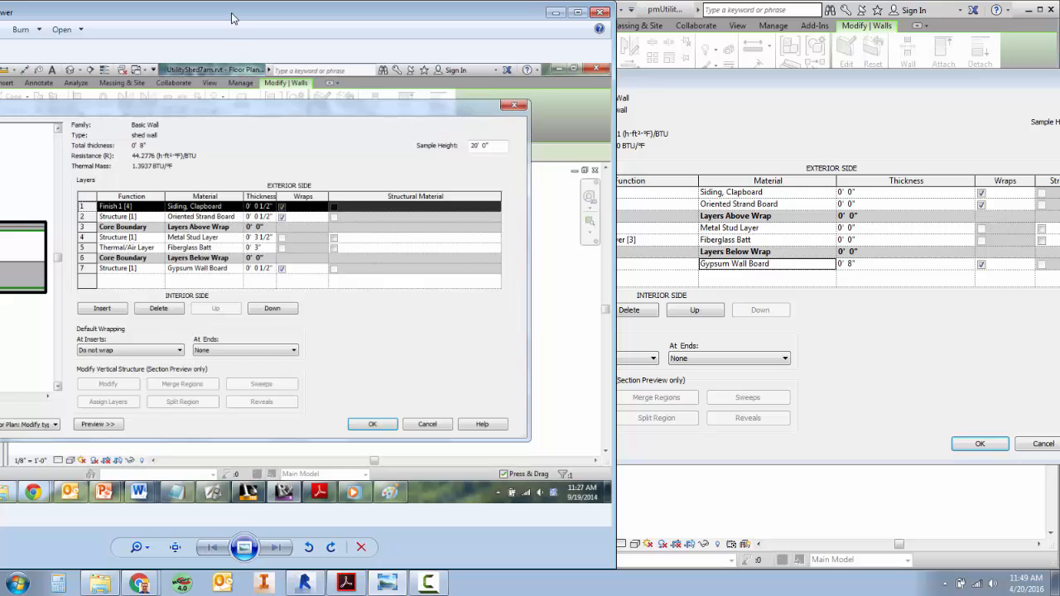
left_click_drag(236, 18, 365, 22)
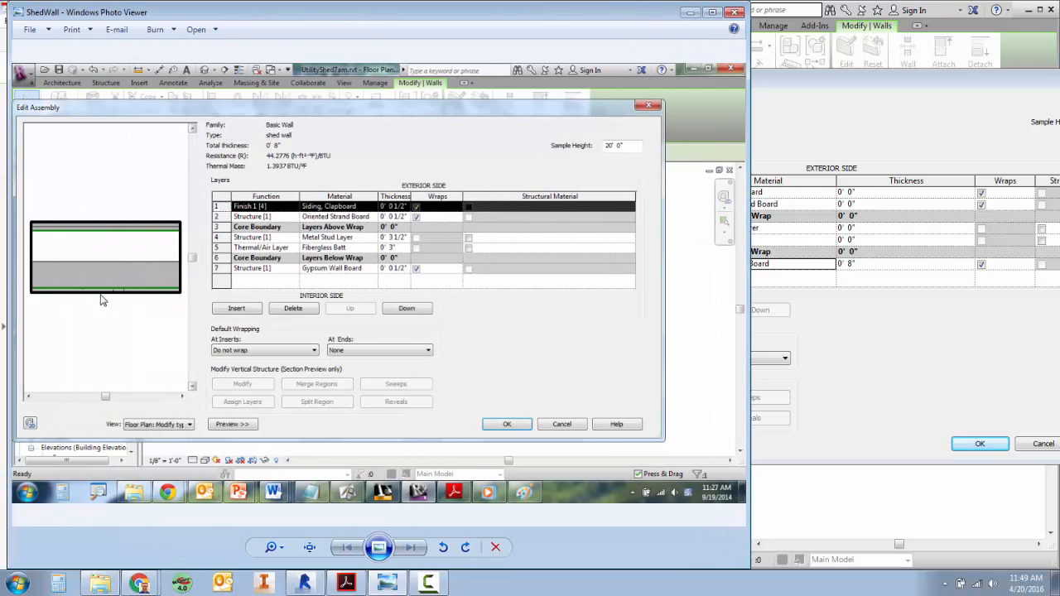
left_click(789, 91)
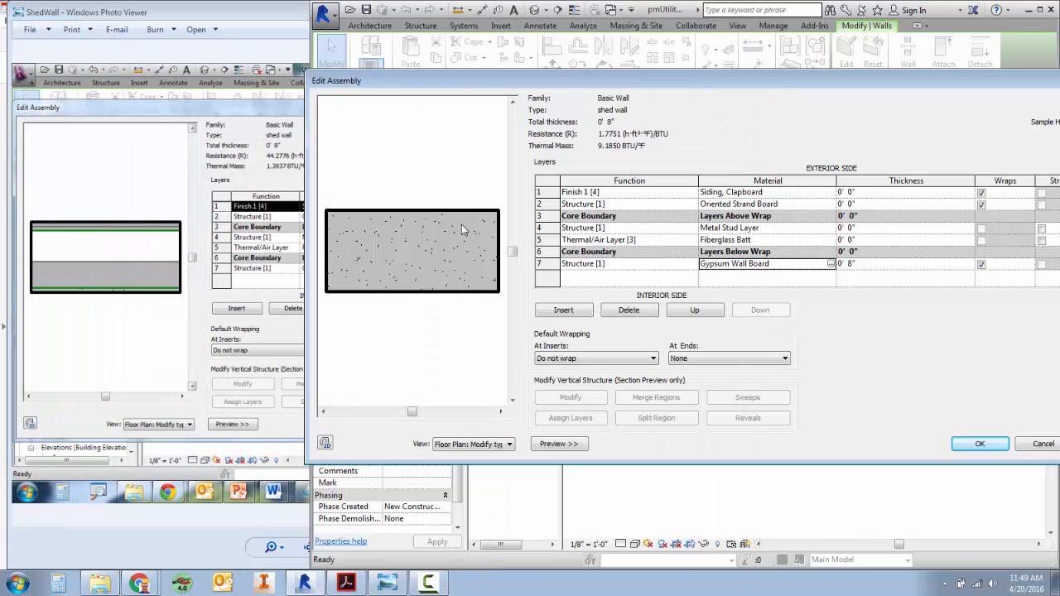
left_click_drag(292, 17, 132, 16)
Set the thickness of the Finish 1 [4] Siding, Clapboard layer to 1/2".
left_click(876, 193)
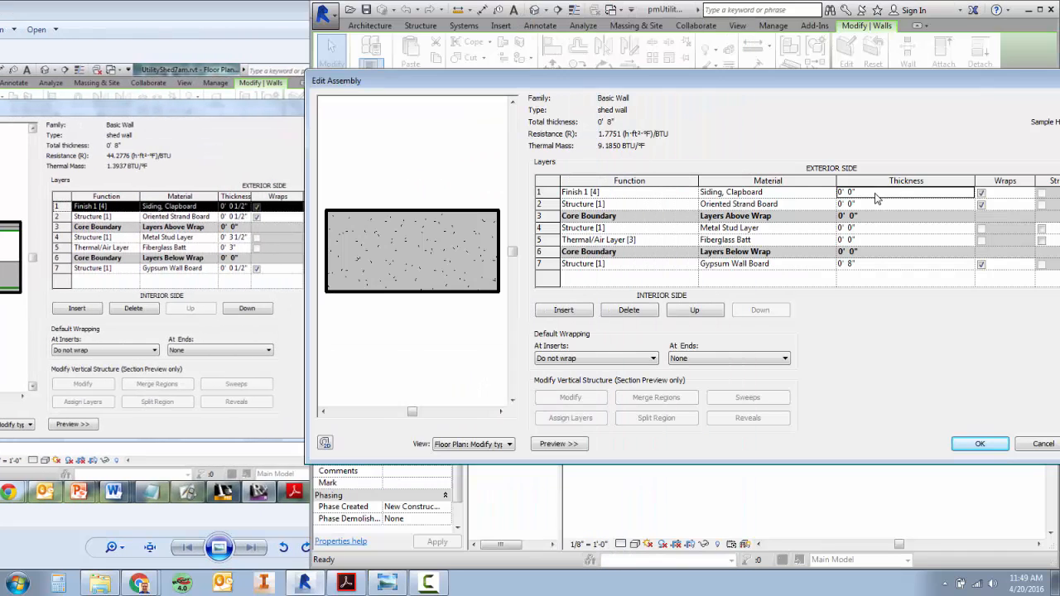
type("1/2")
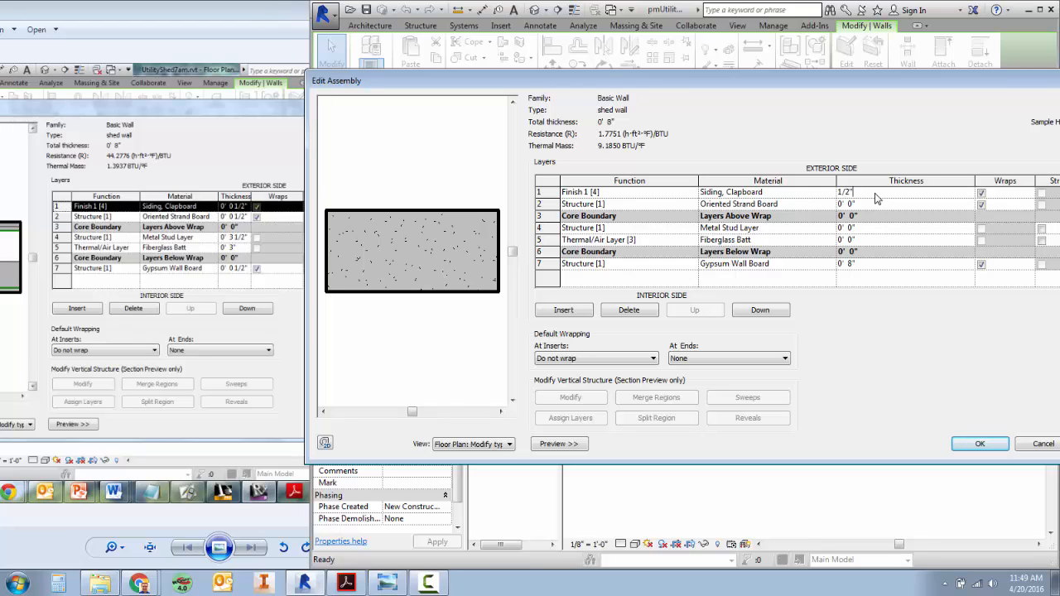
key("Tab")
left_click(876, 193)
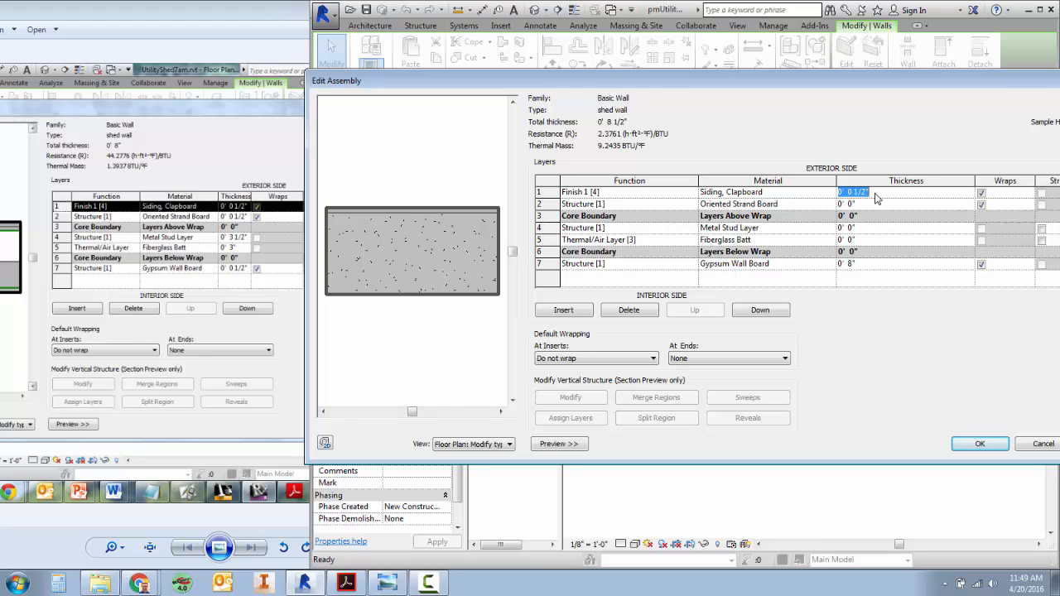
type("1/2")
key("Tab")
left_click(612, 296)
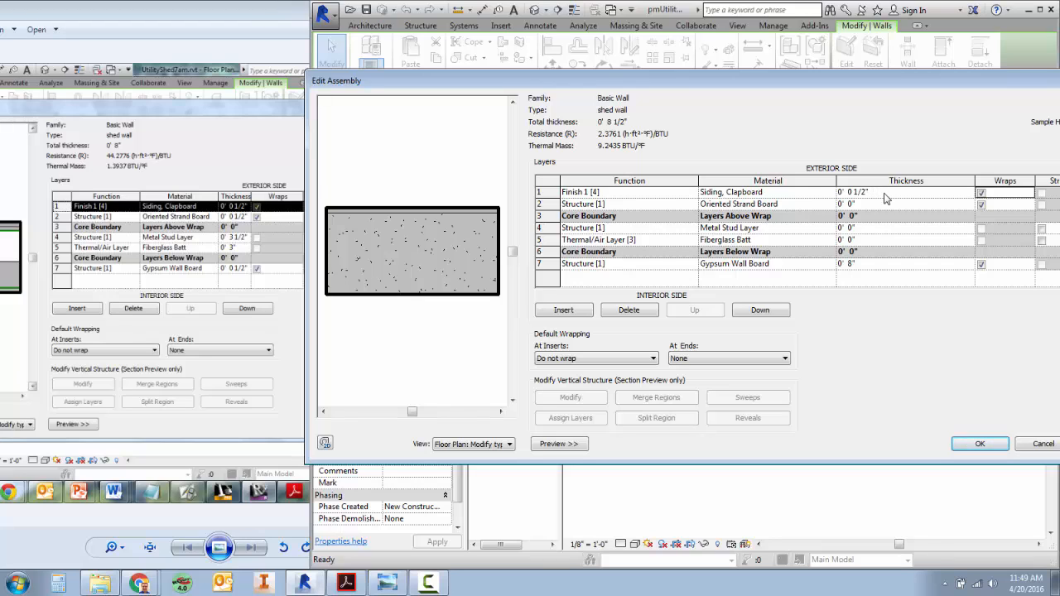
left_click(861, 191)
type(".5")
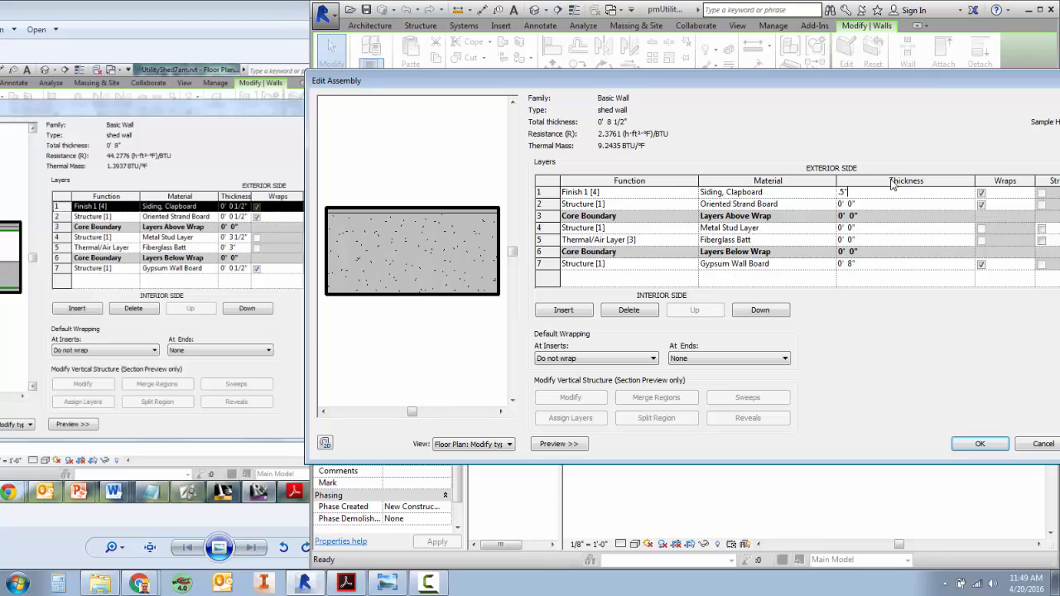
key("Tab")
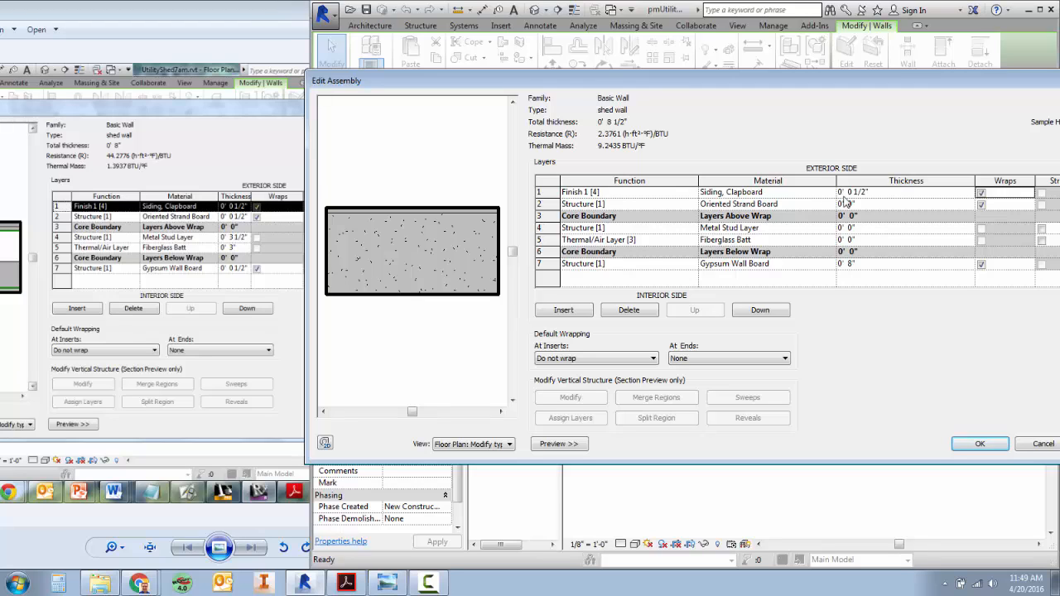
Try thickness entries of .5 and 1'6 without an inch mark on the Oriented Strand Board layer.
left_click(864, 205)
type(".5")
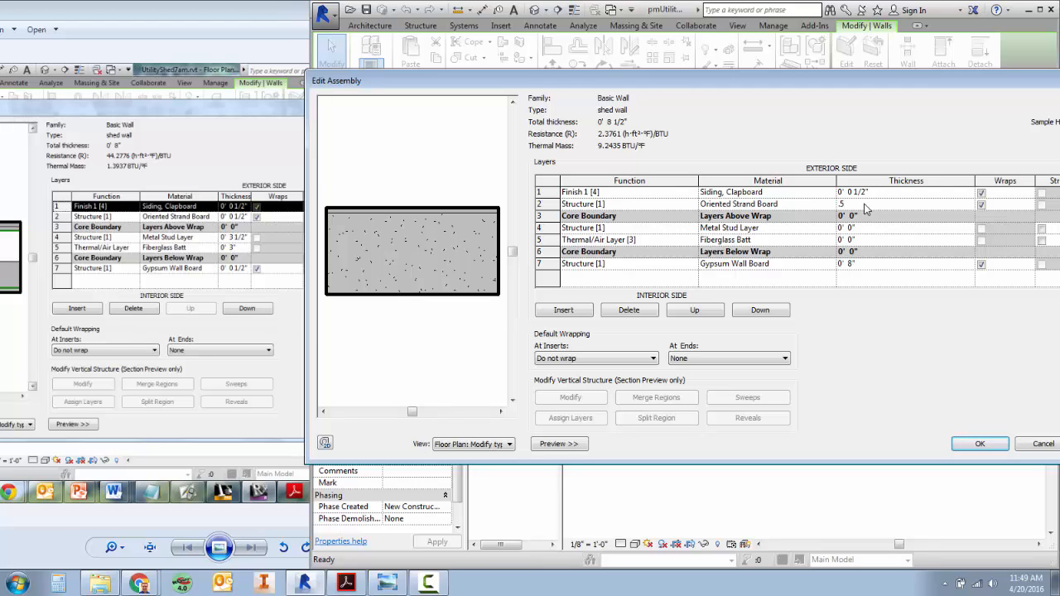
key("Tab")
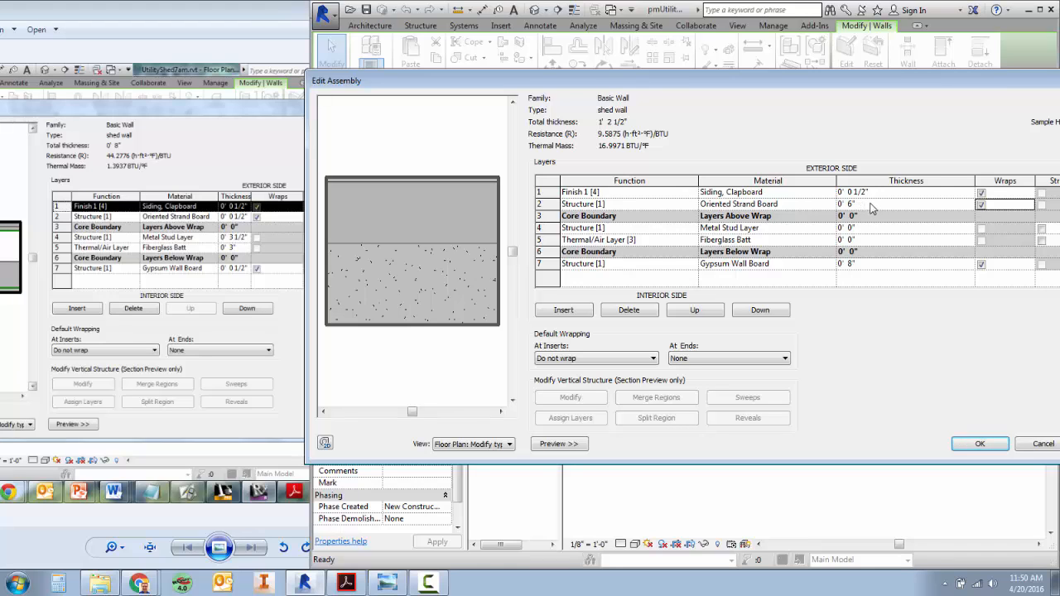
left_click(872, 207)
type("1'6")
key("Tab")
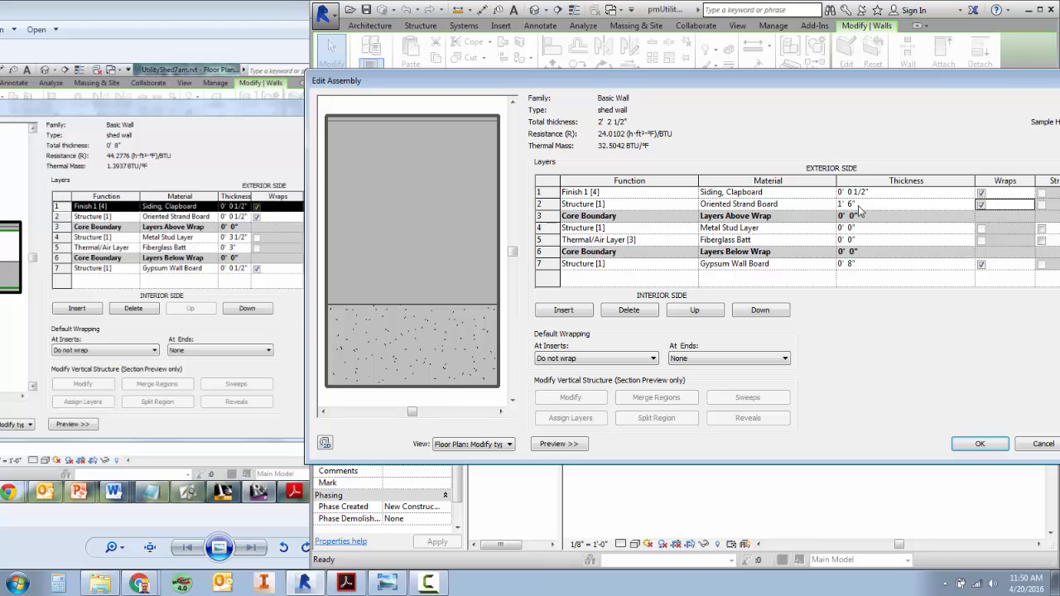
Set the thickness of the Oriented Strand Board layer in row 2 to 1/2".
left_click(868, 203)
type("1")
key("Tab")
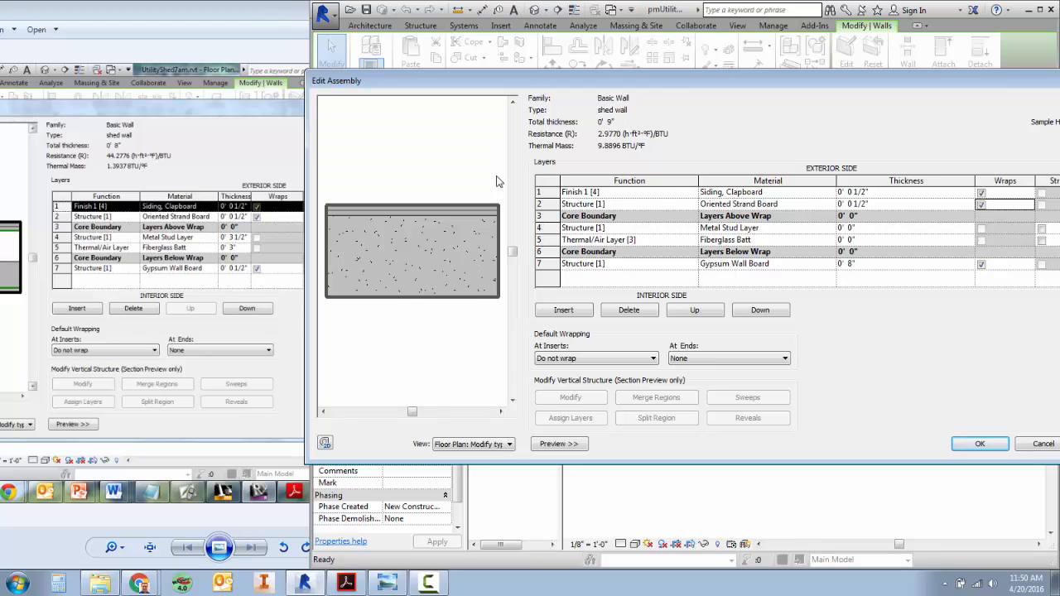
Set the thickness of the Metal Stud Layer in row 4 to 3 1/2".
left_click(876, 234)
type("3.5")
key("Tab")
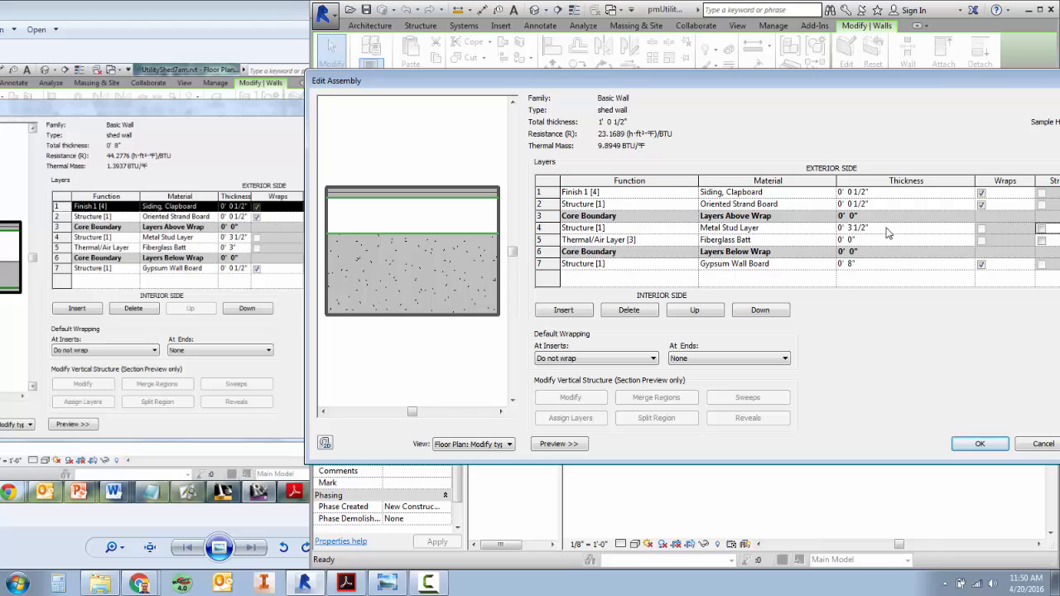
Try thicknesses of 1' 3 1/2" and 3' 0 1/2" on the Metal Stud Layer in row 4.
left_click(888, 231)
type("31/2")
key("Tab")
left_click(612, 295)
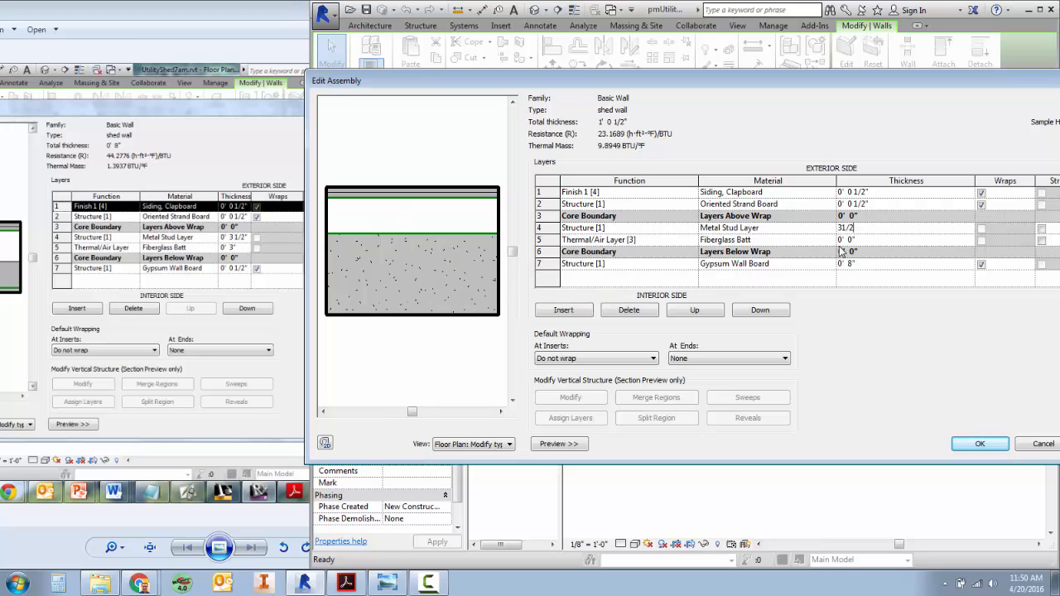
key("Tab")
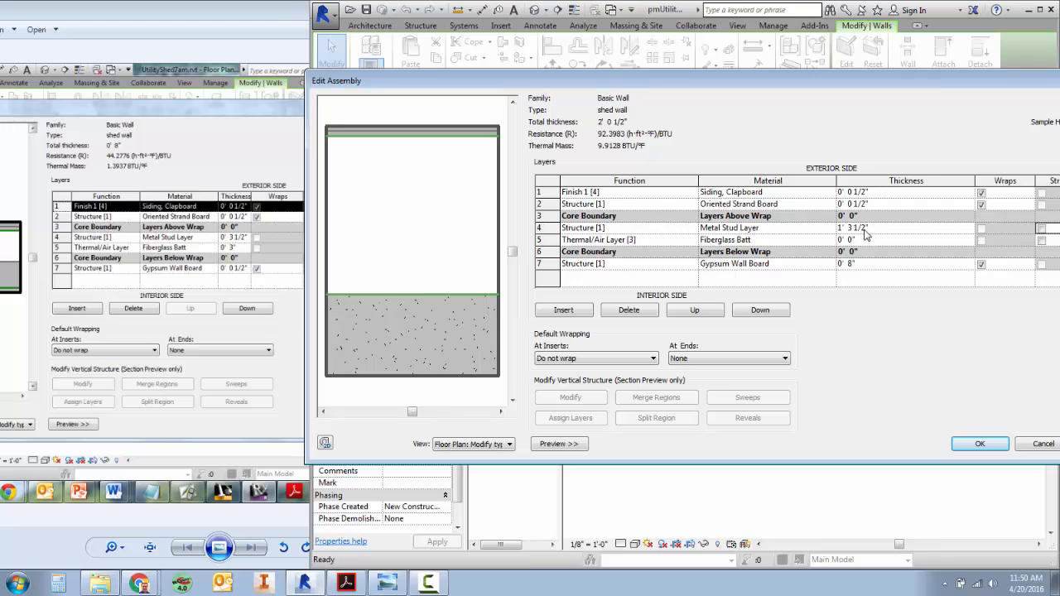
left_click(878, 233)
type("31")
key("Return")
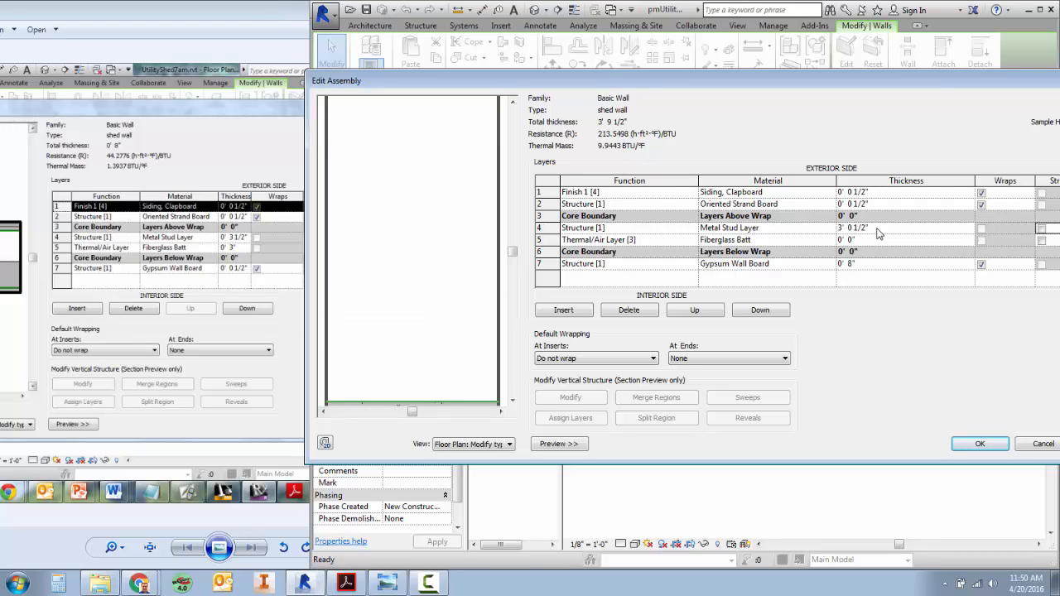
Restore the Metal Stud Layer's thickness to 3 1/2".
left_click(880, 234)
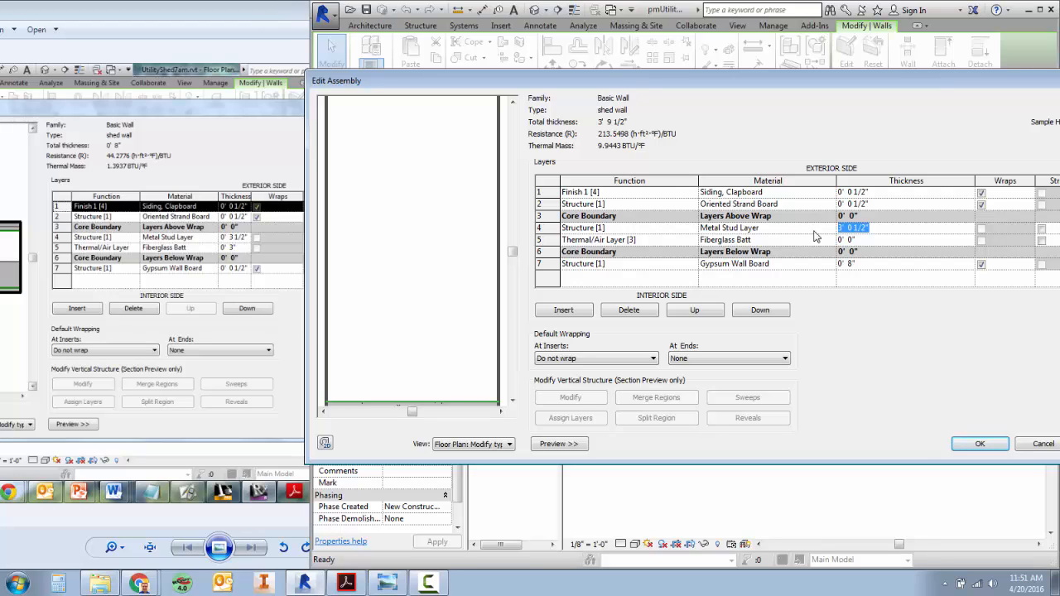
type("3")
key("Return")
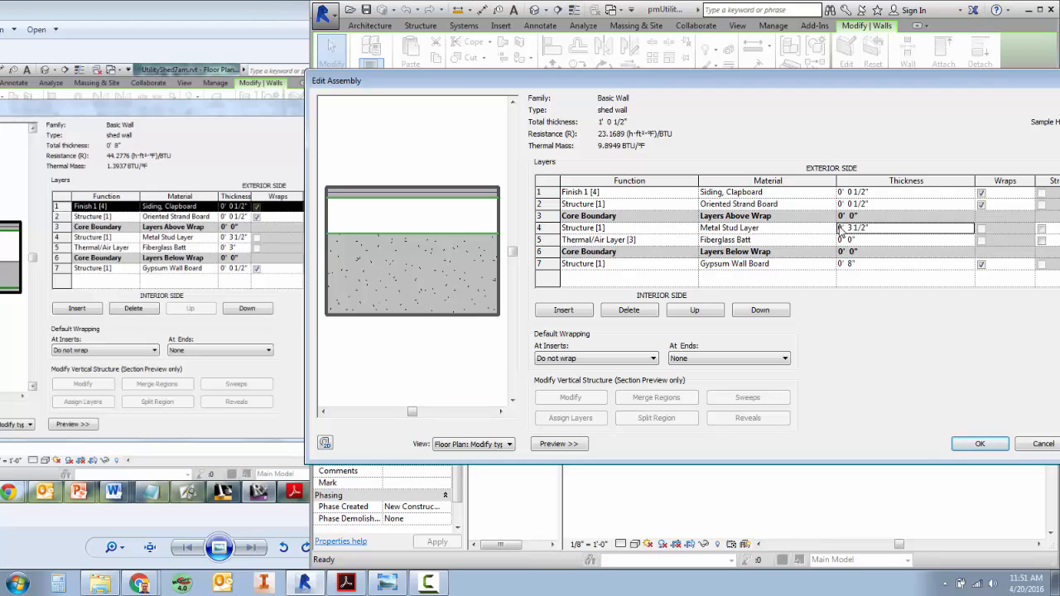
left_click(839, 228)
key("Delete")
key("Delete")
key("Delete")
key("Delete")
key("Delete")
key("Delete")
key("Delete")
key("Delete")
key("Delete")
key("Delete")
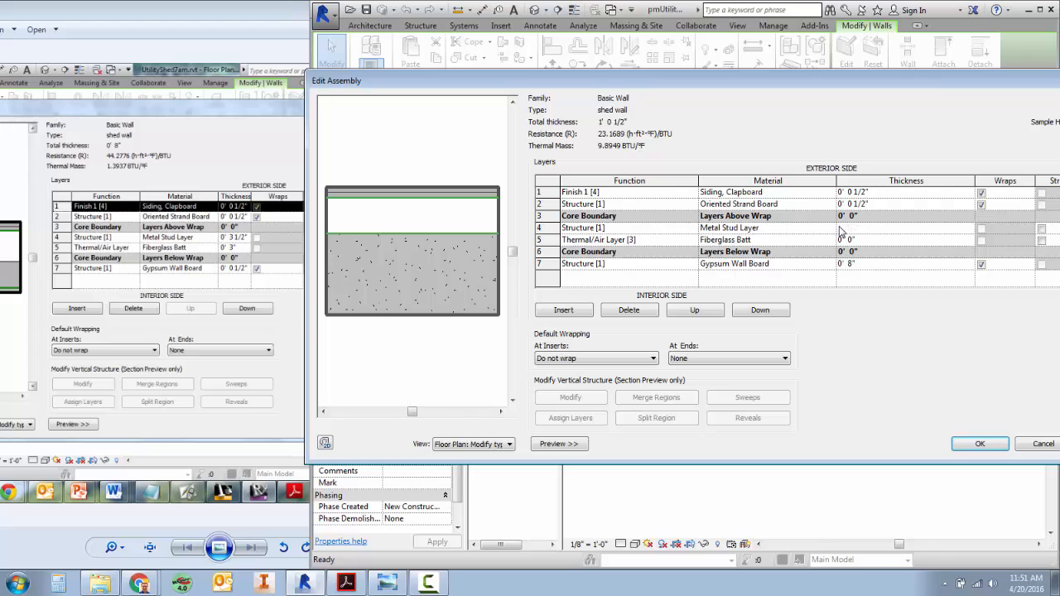
key("Return")
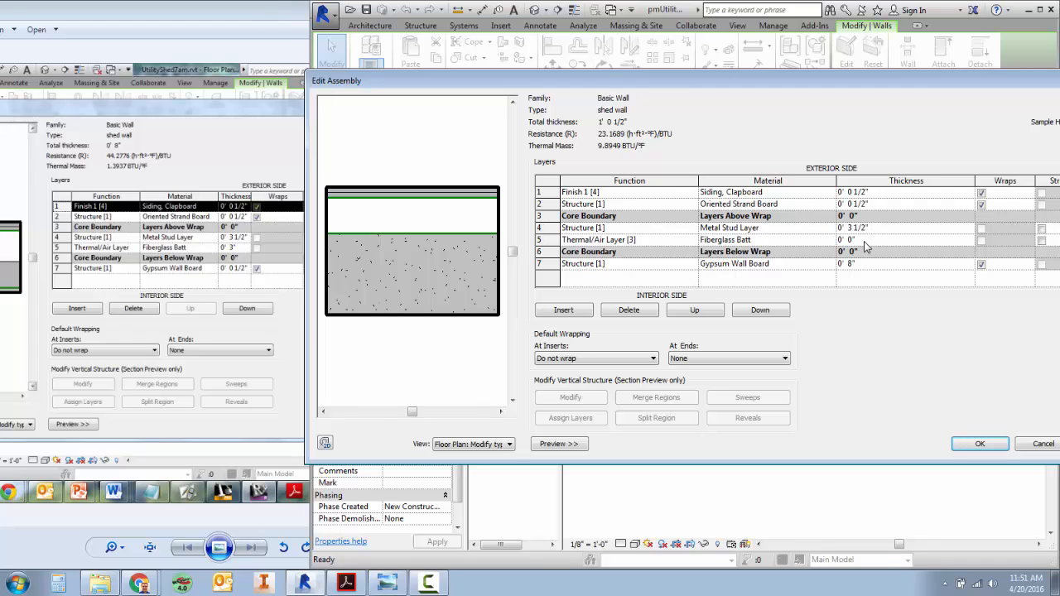
Set the Fiberglass Batt layer's thickness to 3" and the Gypsum Wall Board layer's thickness to 1/2".
left_click(863, 240)
type("3\"")
left_click(880, 263)
key("BackSpace")
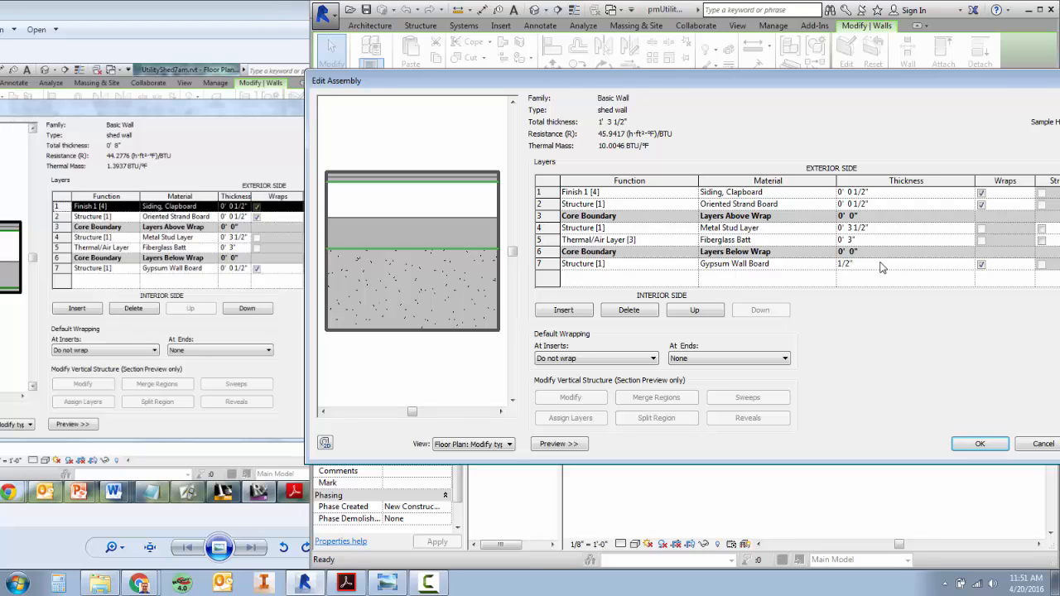
type("1/2\"")
key("Tab")
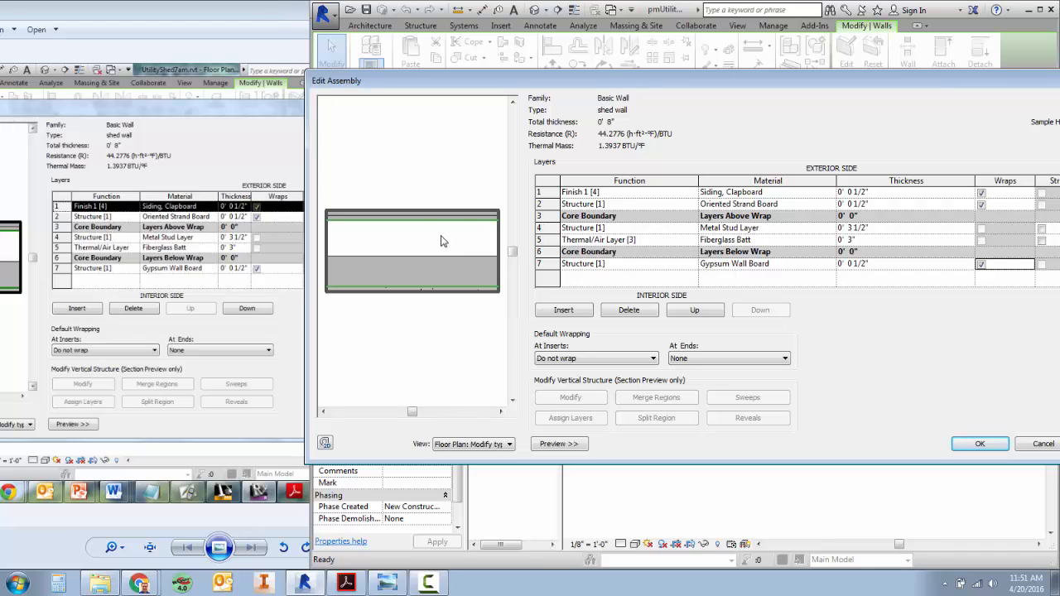
Accept the shed wall assembly and type properties, and reselect the east wall to check its type.
left_click(995, 445)
left_click(993, 445)
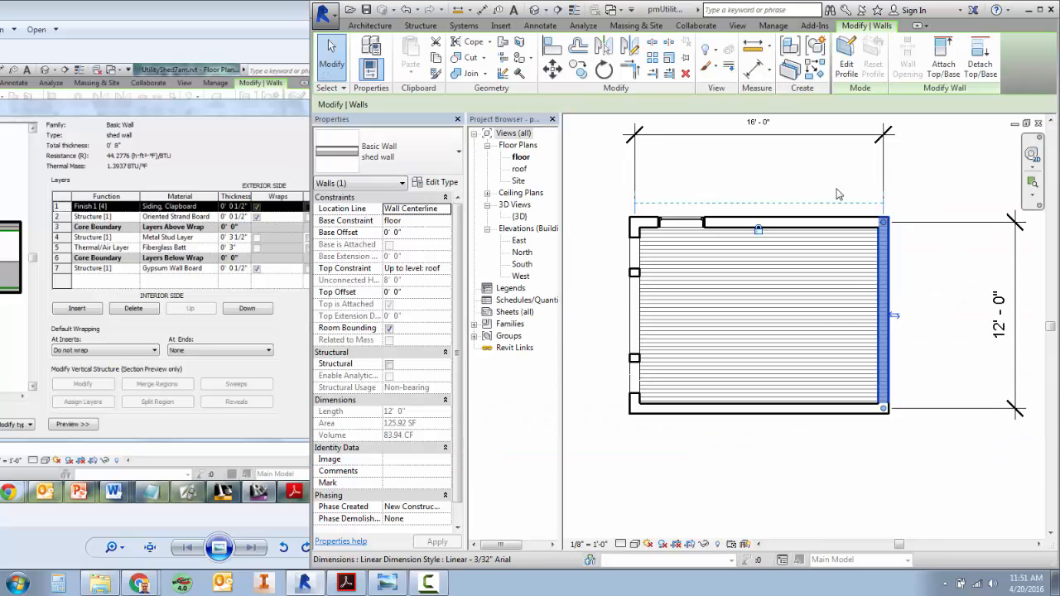
left_click(799, 483)
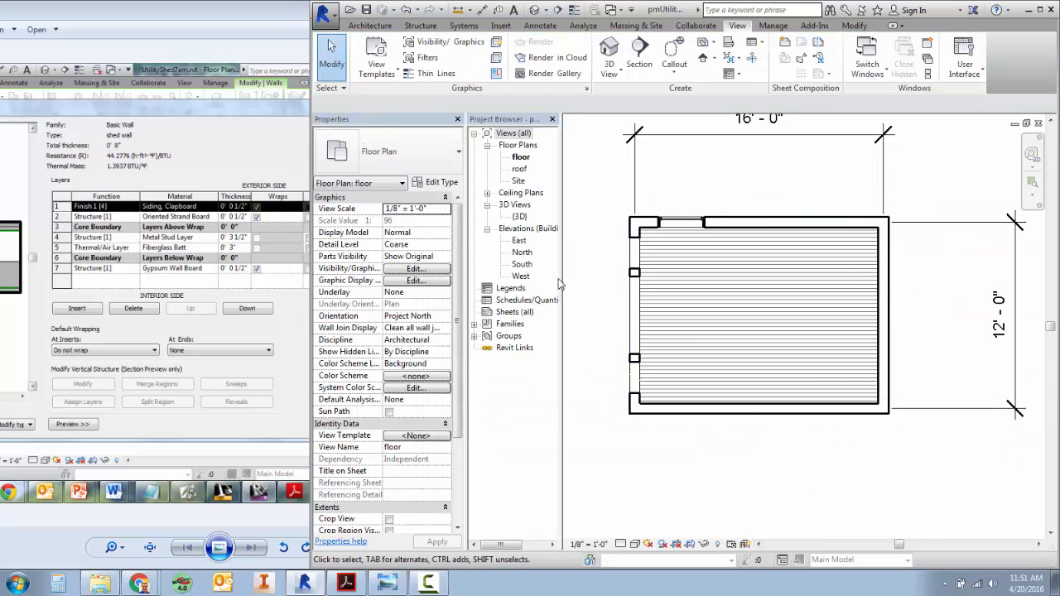
left_click(884, 265)
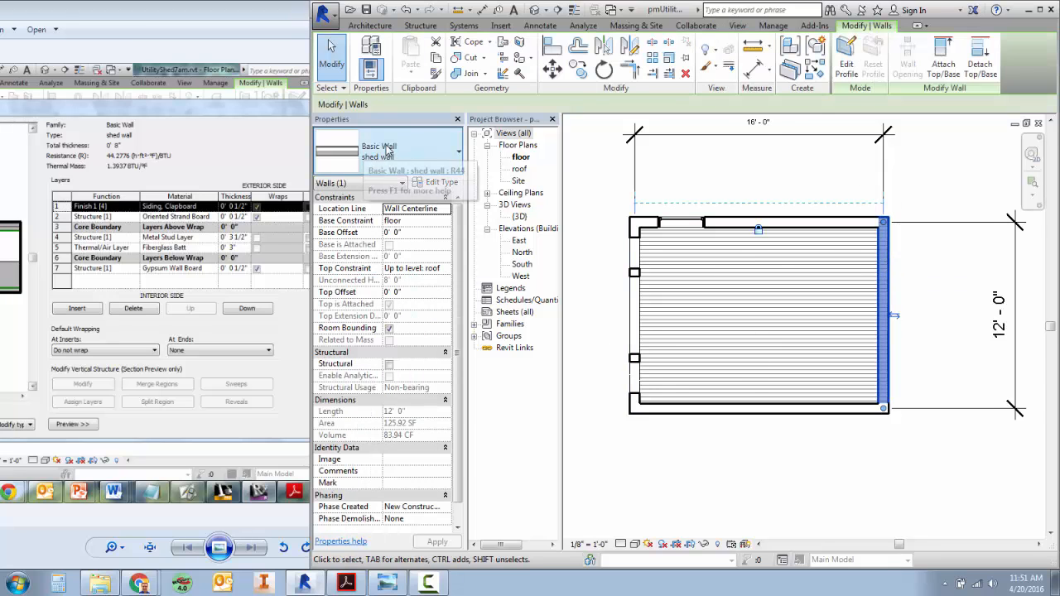
Change the south wall's type from the generic wall to Basic Wall : shed wall.
left_click(766, 413)
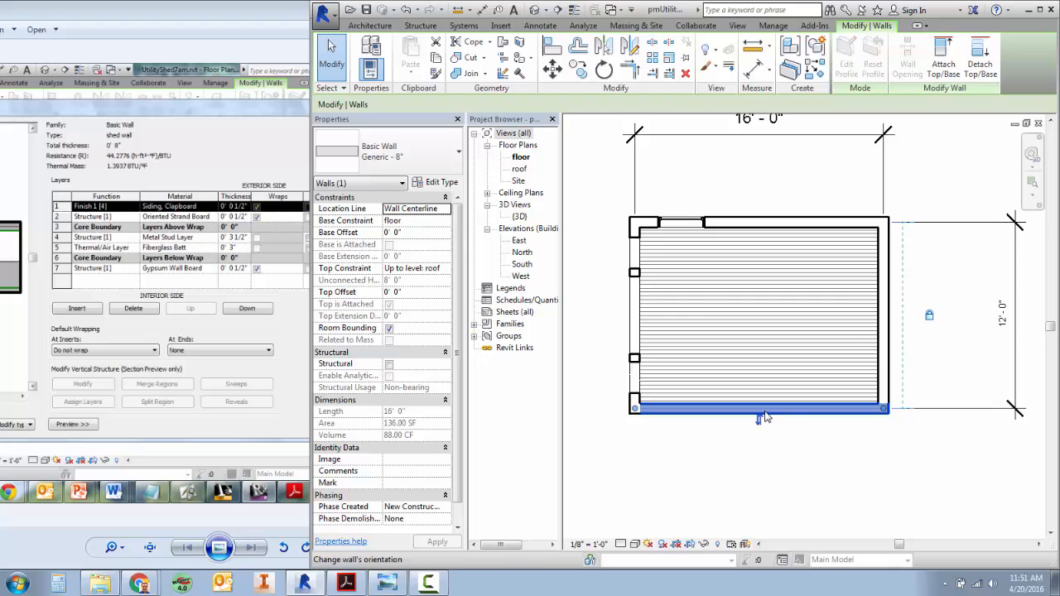
left_click(418, 152)
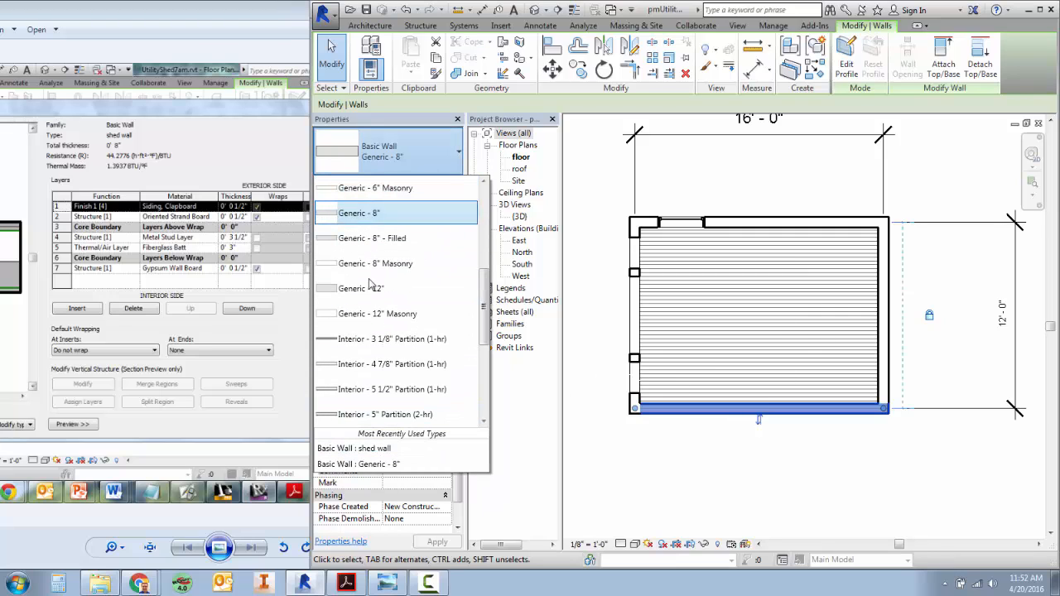
left_click(388, 451)
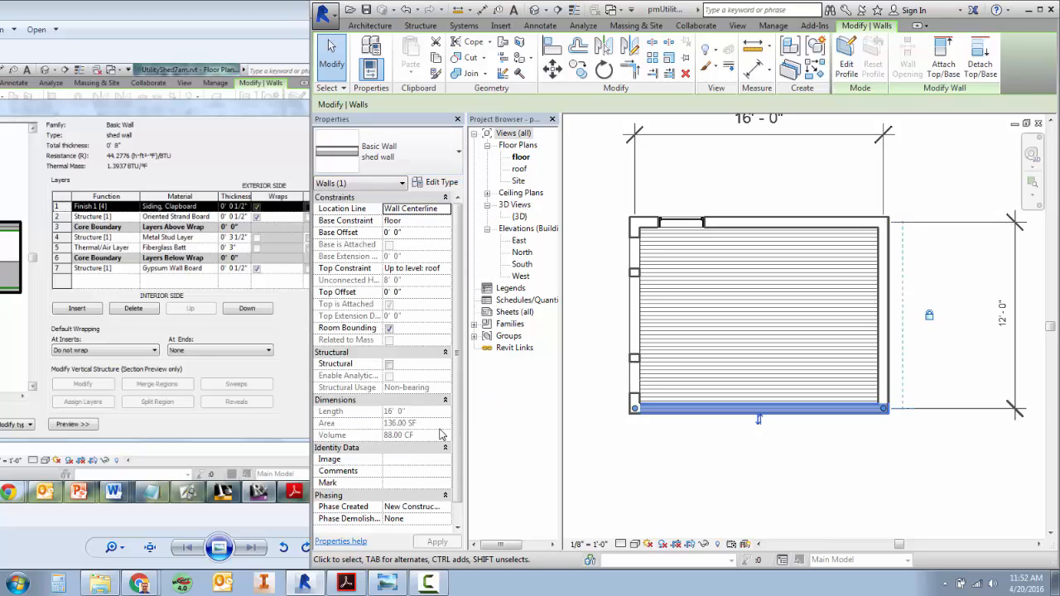
Change the west wall's type from the generic wall to Basic Wall : shed wall.
left_click(635, 236)
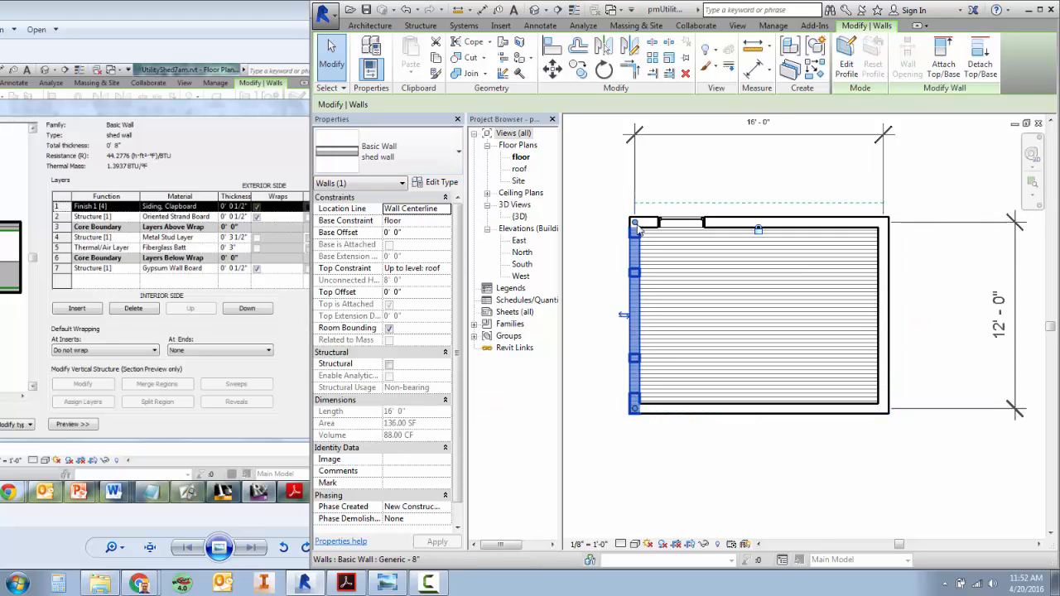
left_click(389, 151)
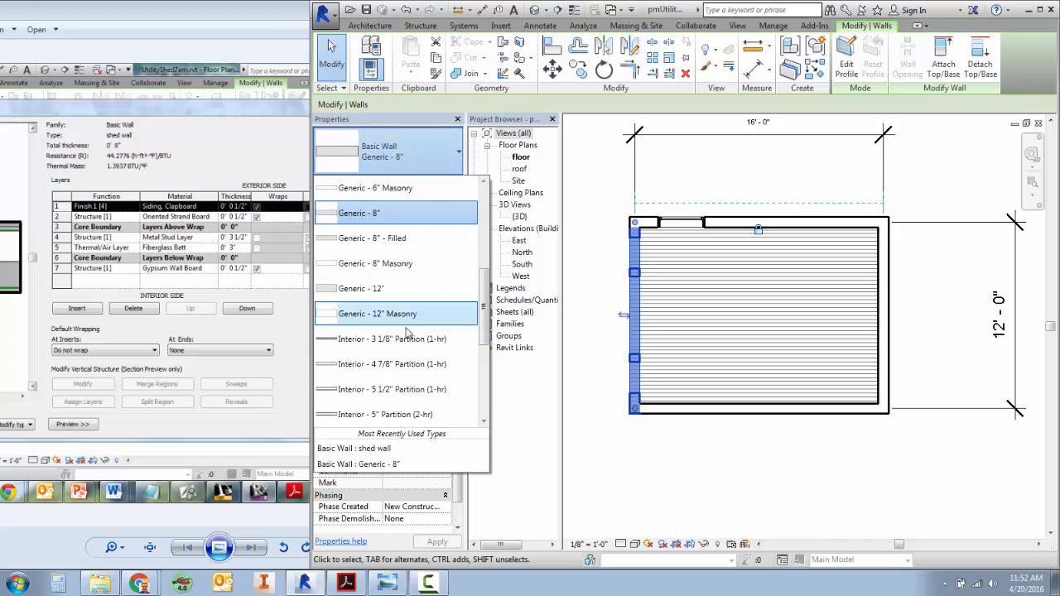
left_click(408, 458)
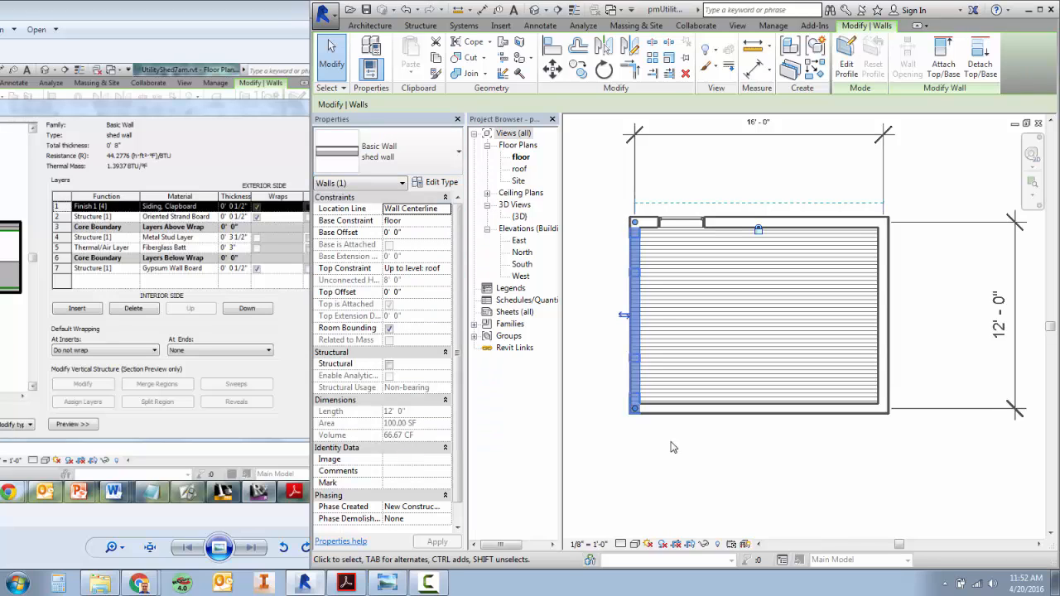
Open the default 3D view of the shed and set its visual style to Realistic.
left_click(736, 25)
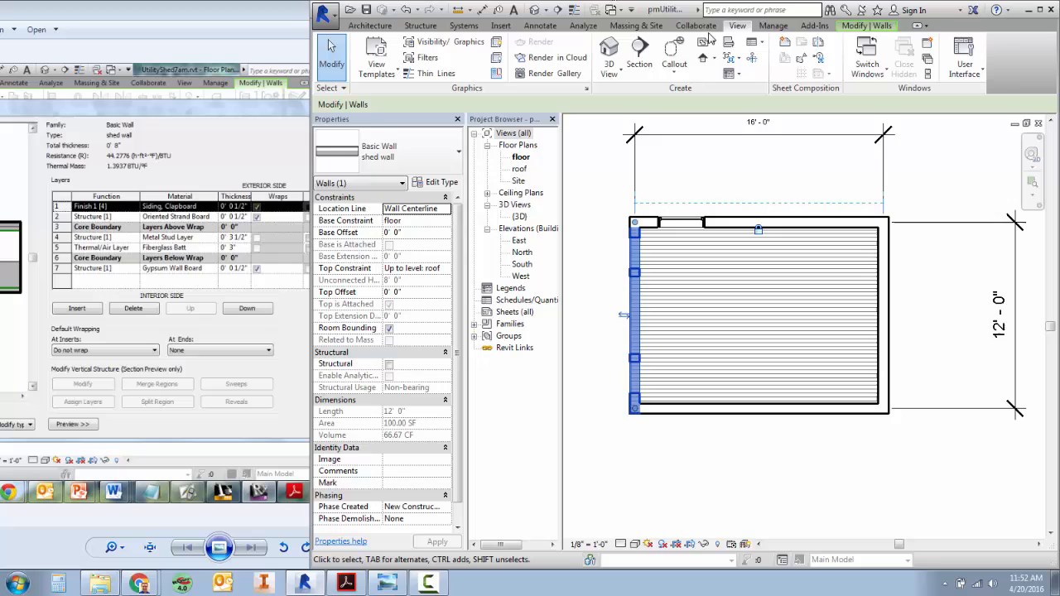
left_click(608, 52)
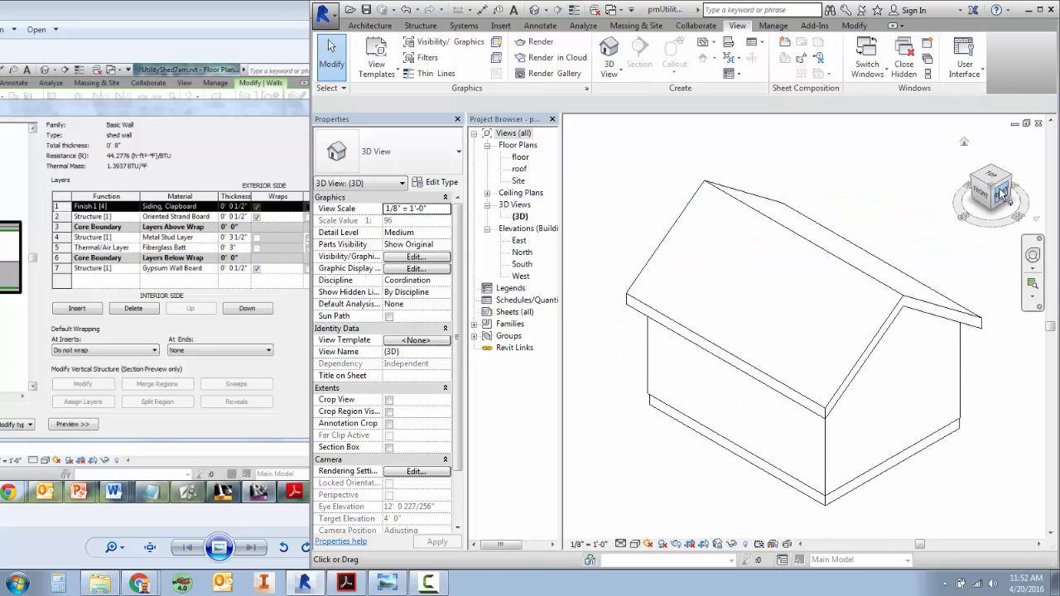
mouse_move(999, 183)
left_mouse_down()
mouse_move(953, 157)
mouse_move(819, 156)
mouse_move(721, 162)
mouse_move(722, 186)
left_mouse_up()
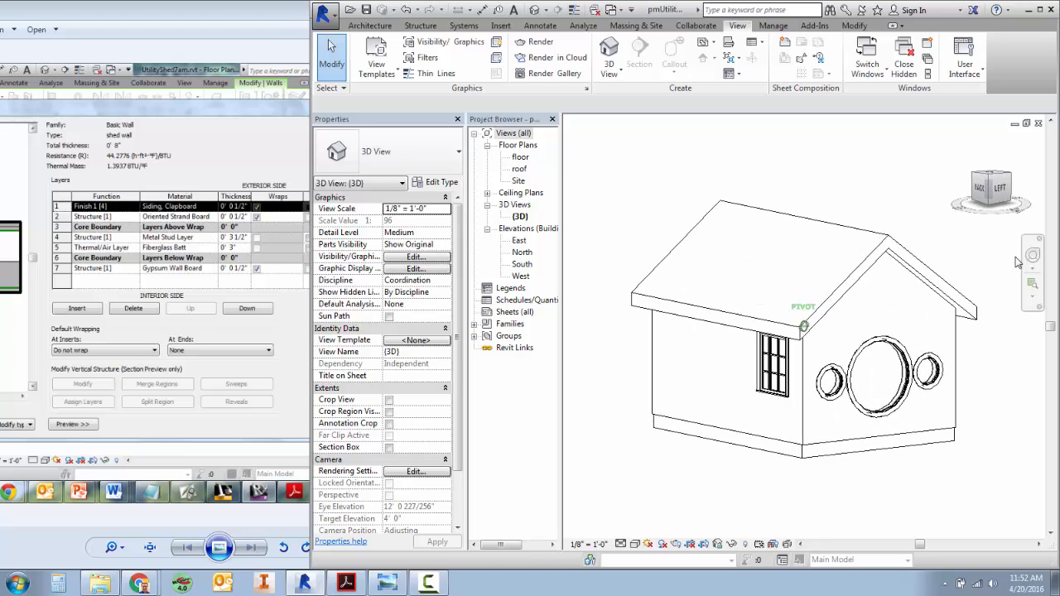
left_click(636, 545)
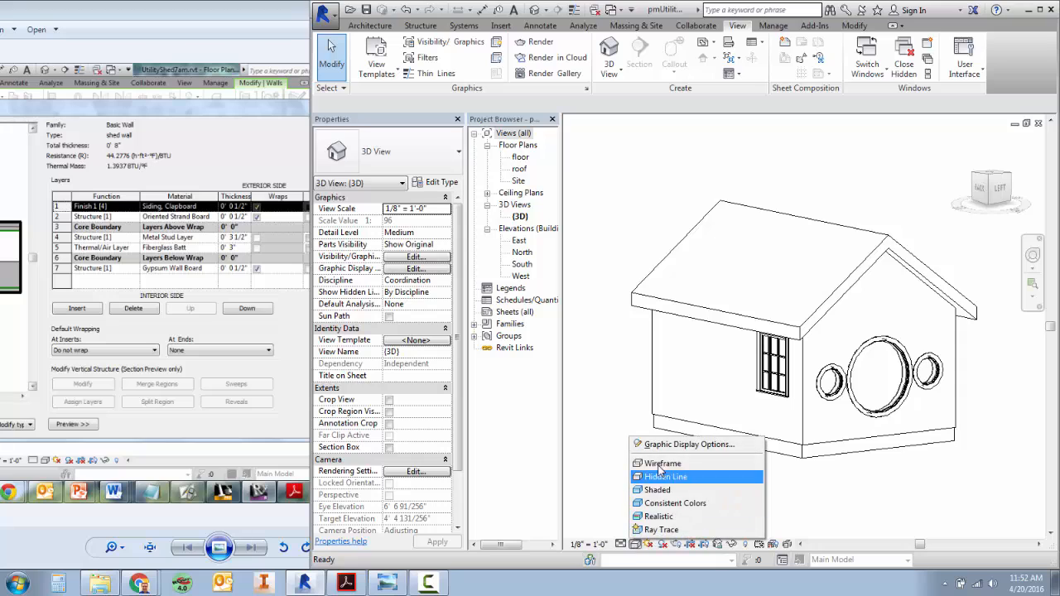
left_click(659, 517)
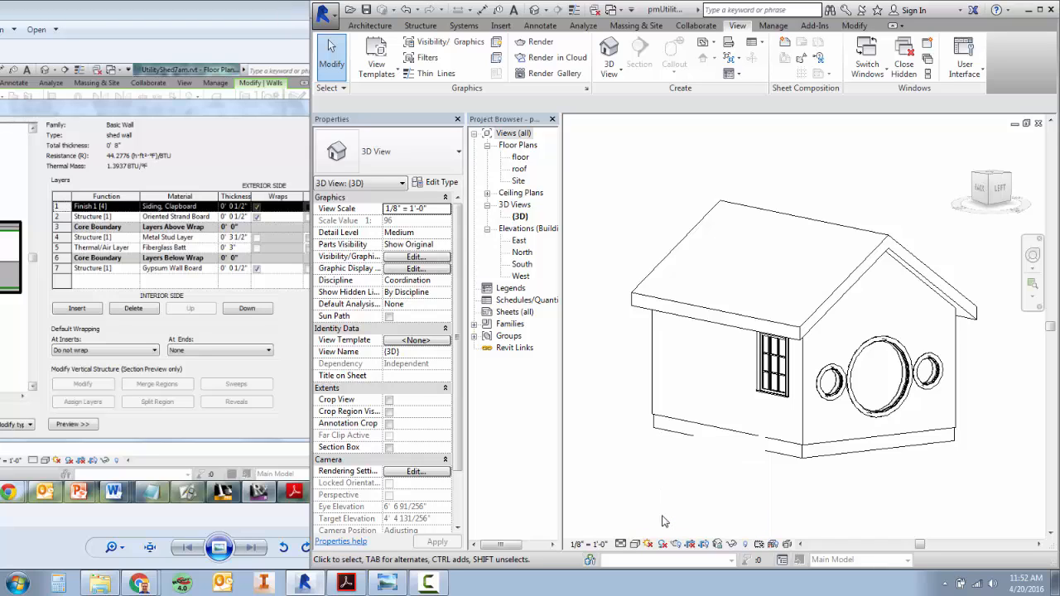
Change the north wall with the rectangular window to Basic Wall : shed wall in the 3D view and clear the selection.
left_click(990, 187)
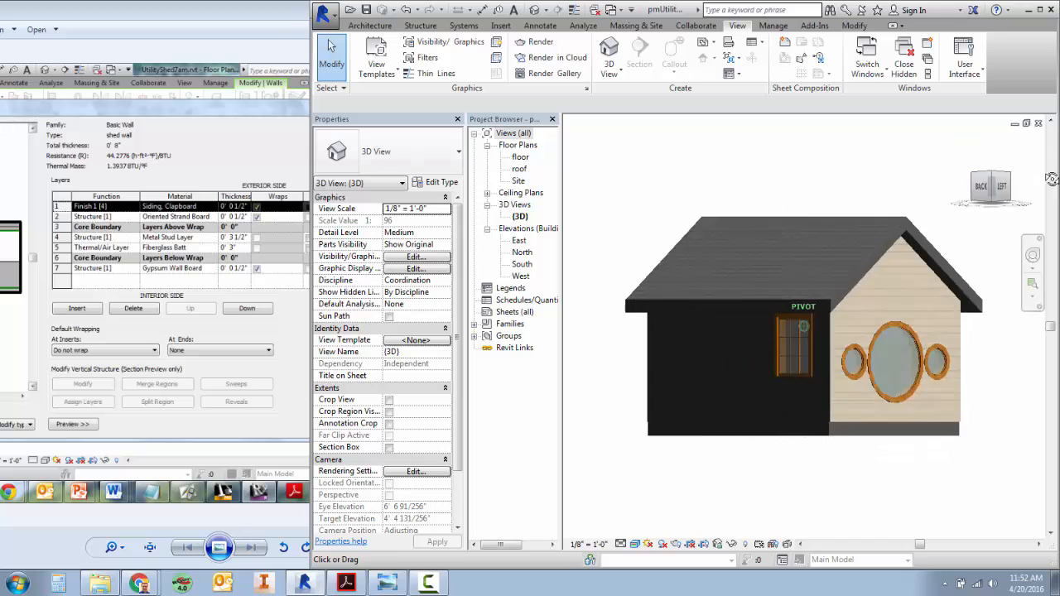
left_click(970, 186)
left_click(970, 186)
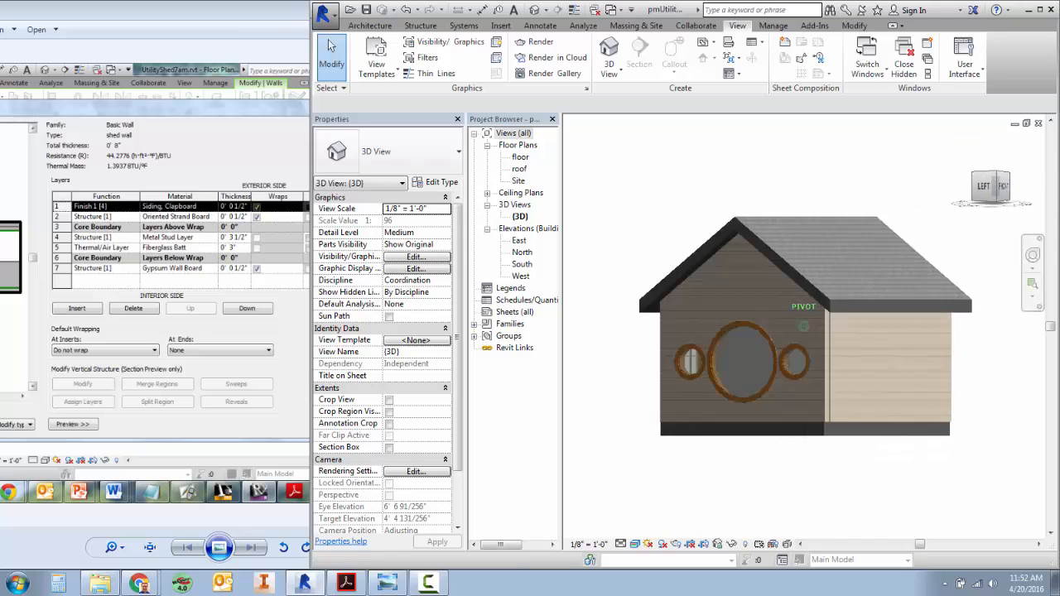
left_click(969, 186)
middle_click_drag(783, 356, 850, 389, "shift")
left_click(829, 402)
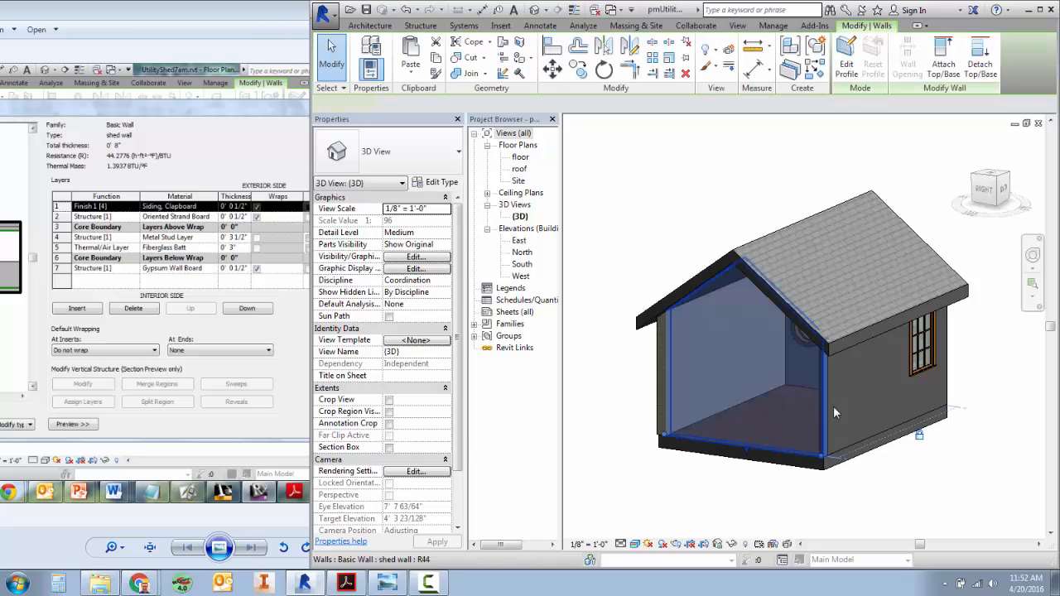
key("Escape")
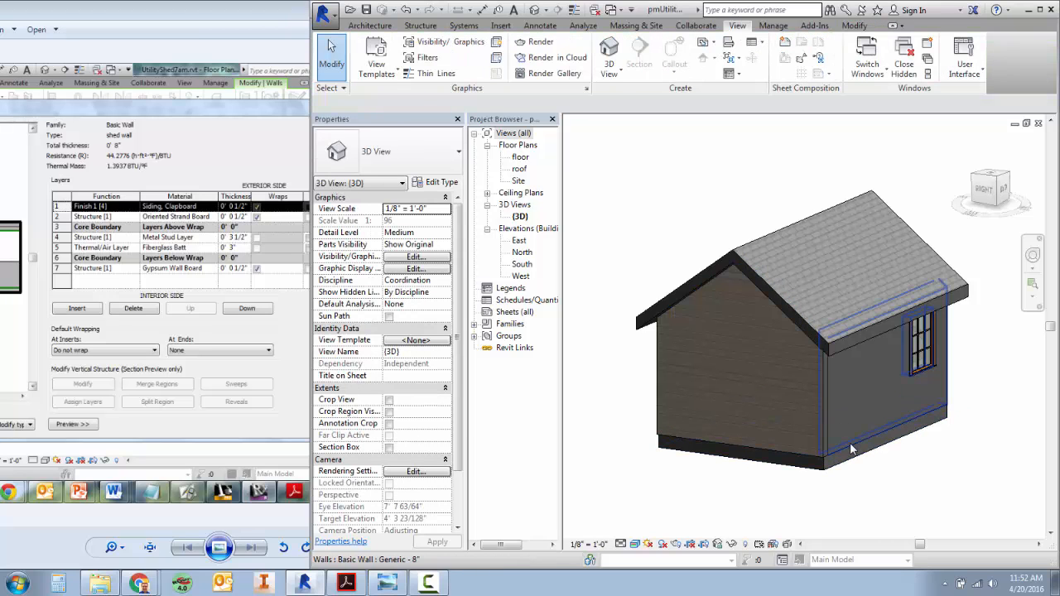
left_click(850, 435)
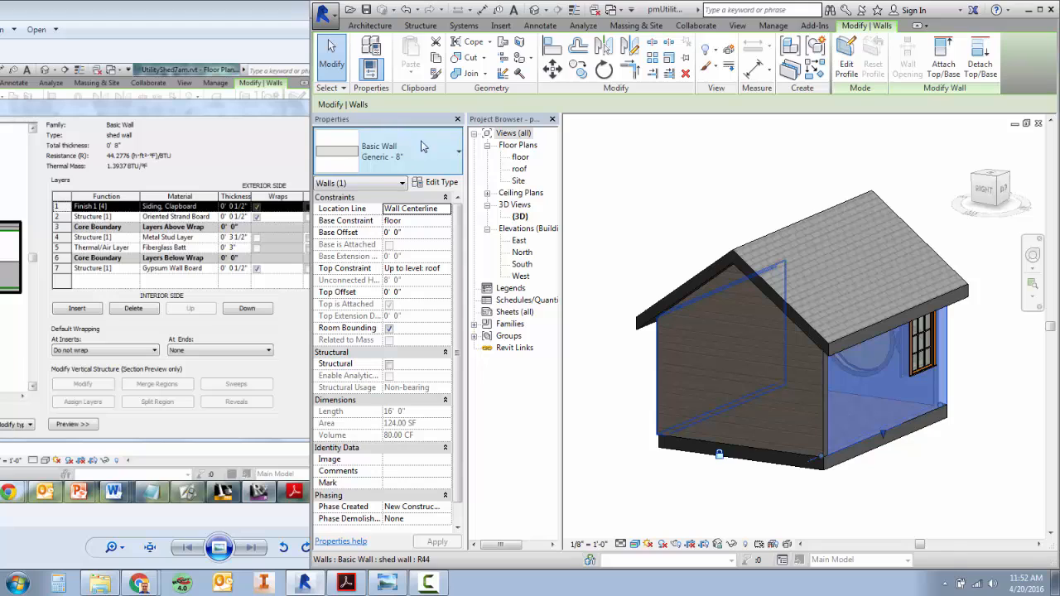
left_click(373, 157)
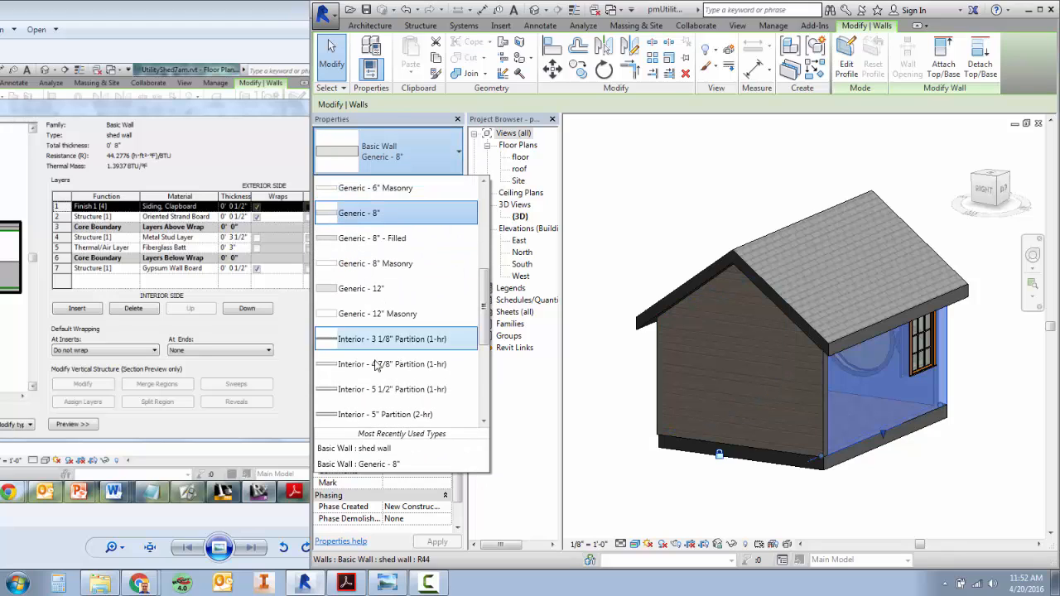
left_click(389, 450)
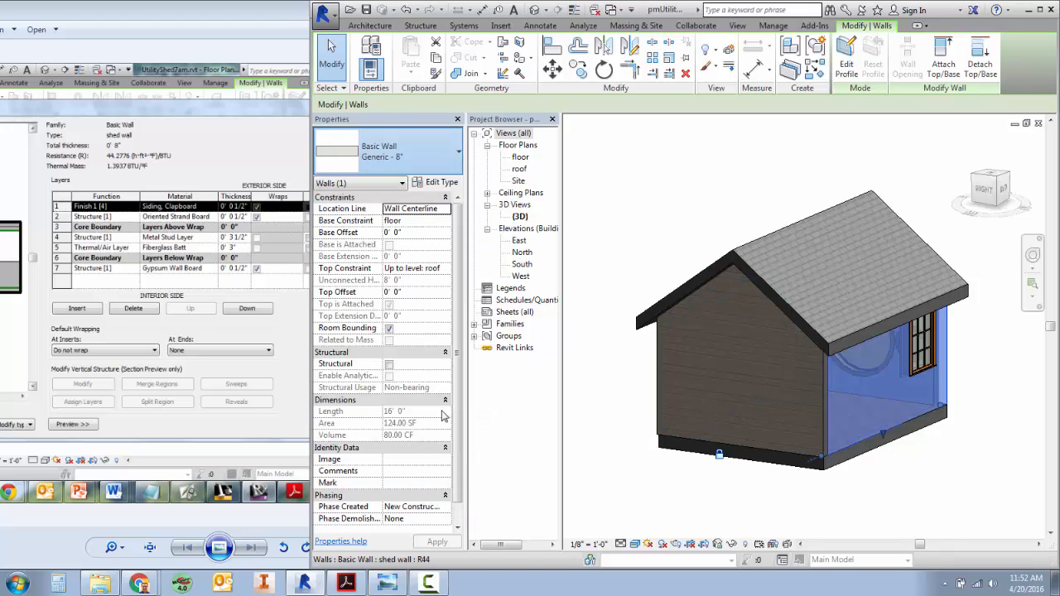
left_click(629, 397)
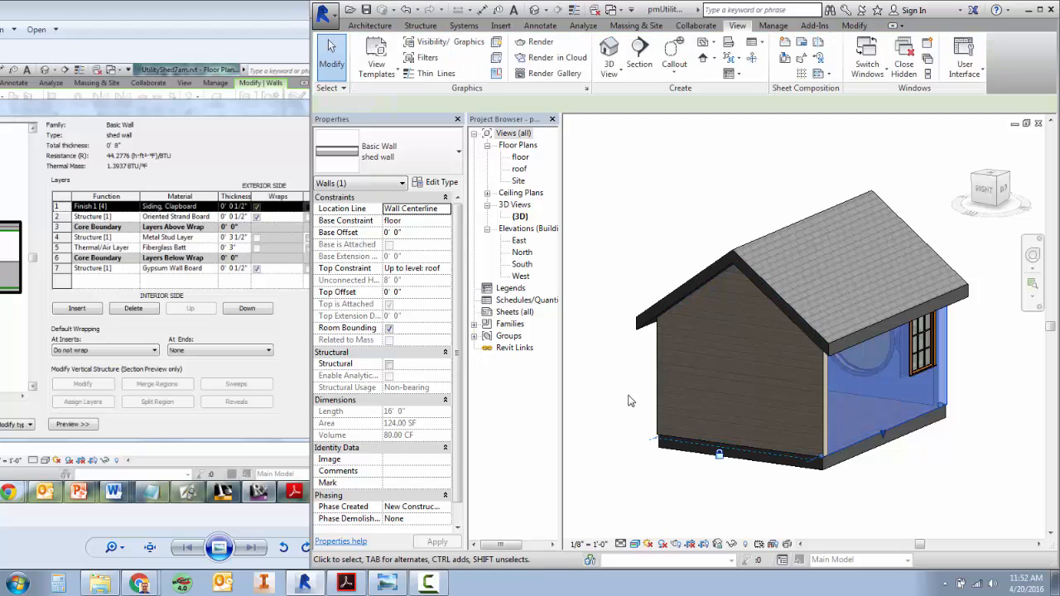
Flip the orientation of the south and east walls in the floor plan view named floor.
double_click(519, 157)
left_click(756, 408)
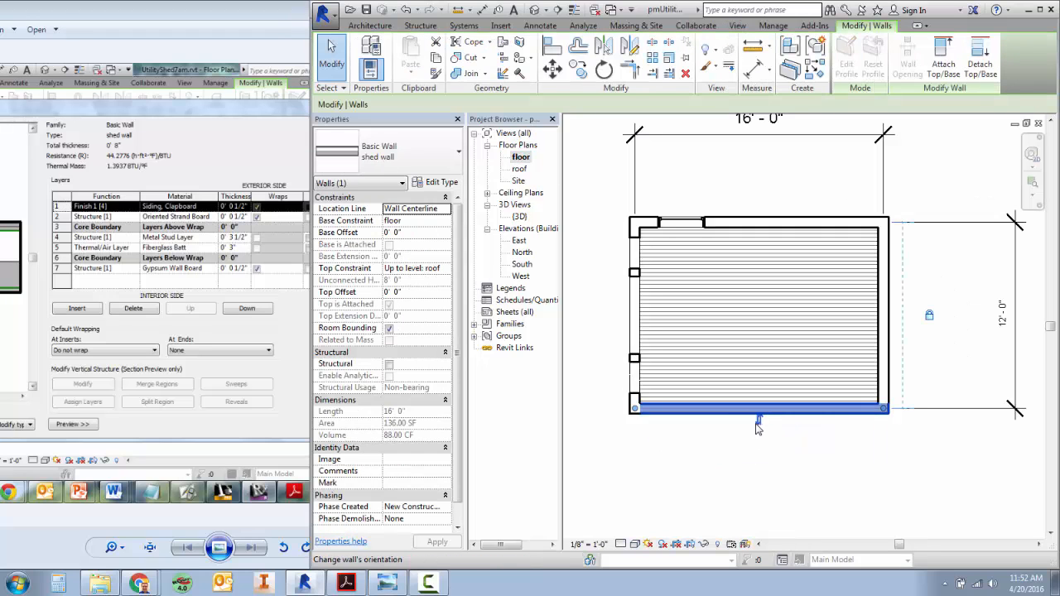
left_click(885, 313)
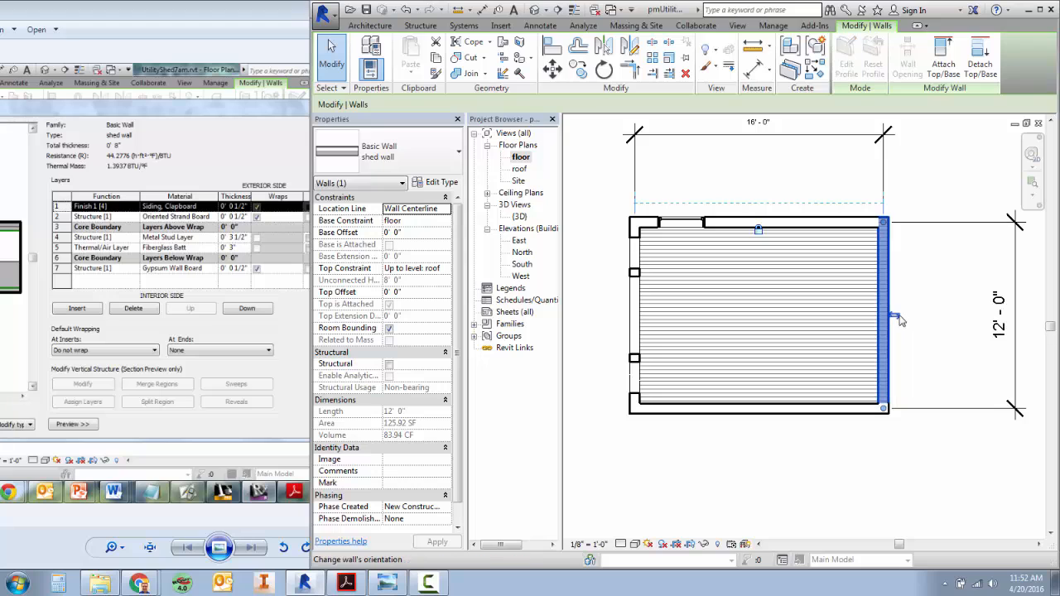
left_click(898, 317)
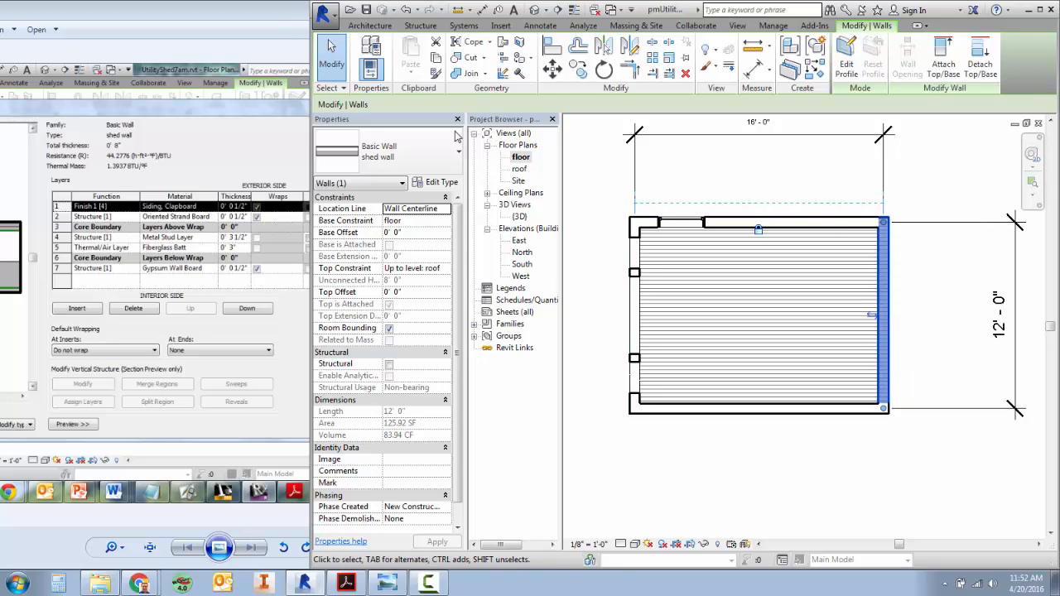
Check the flipped walls in the 3D view, and reverse the south and east walls' orientation again in the floor plan.
left_click(736, 25)
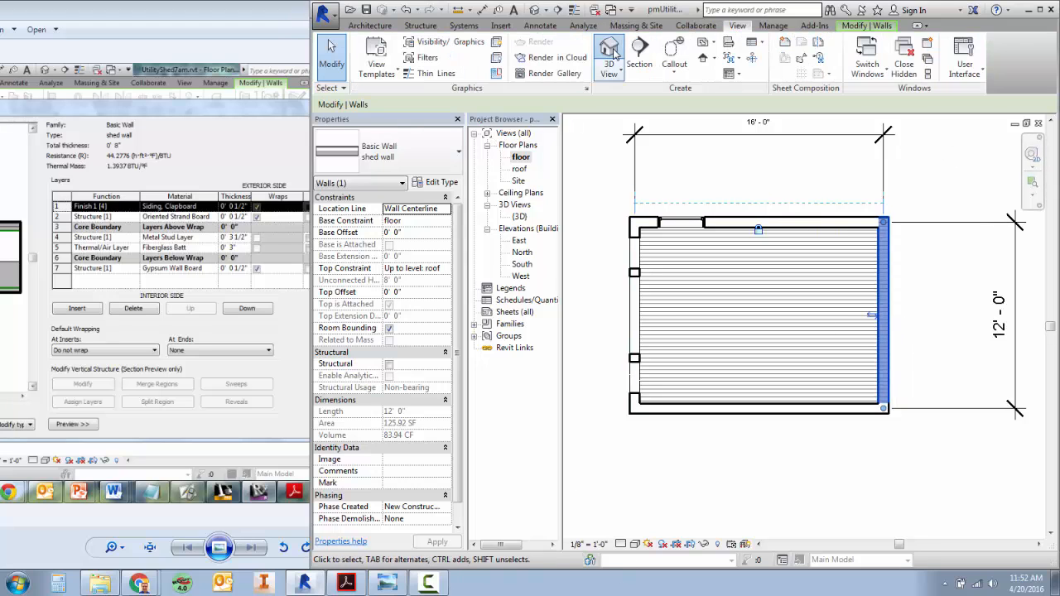
left_click(613, 54)
left_click(986, 188)
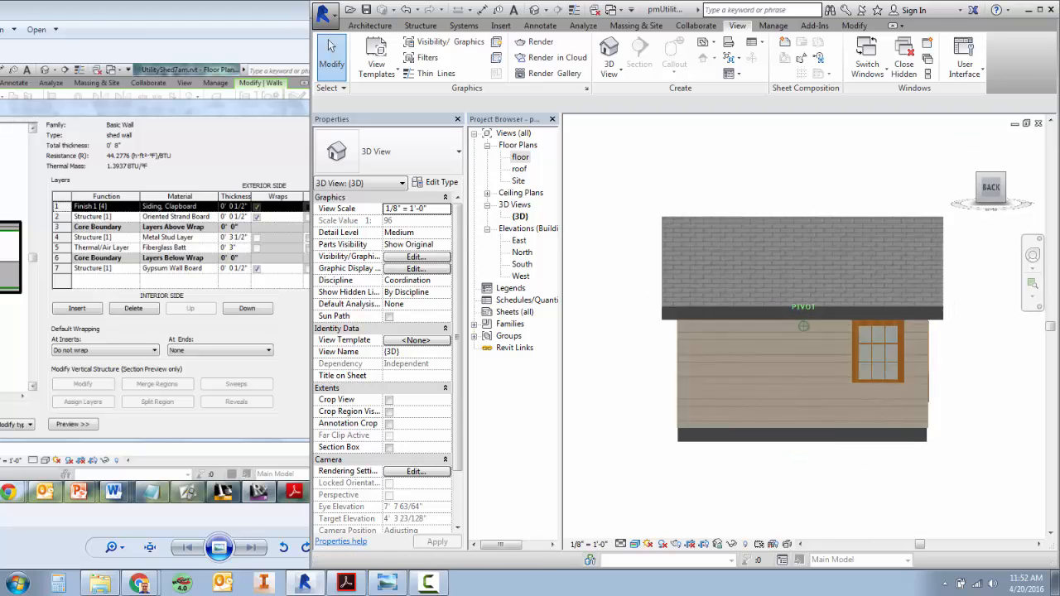
left_click_drag(988, 189, 1035, 196)
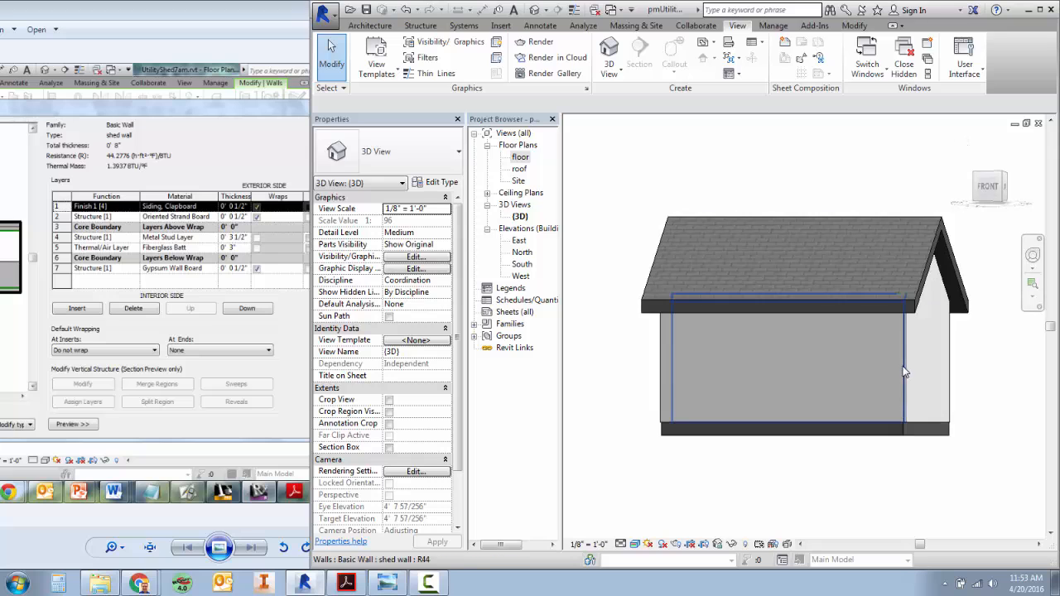
left_click(905, 372)
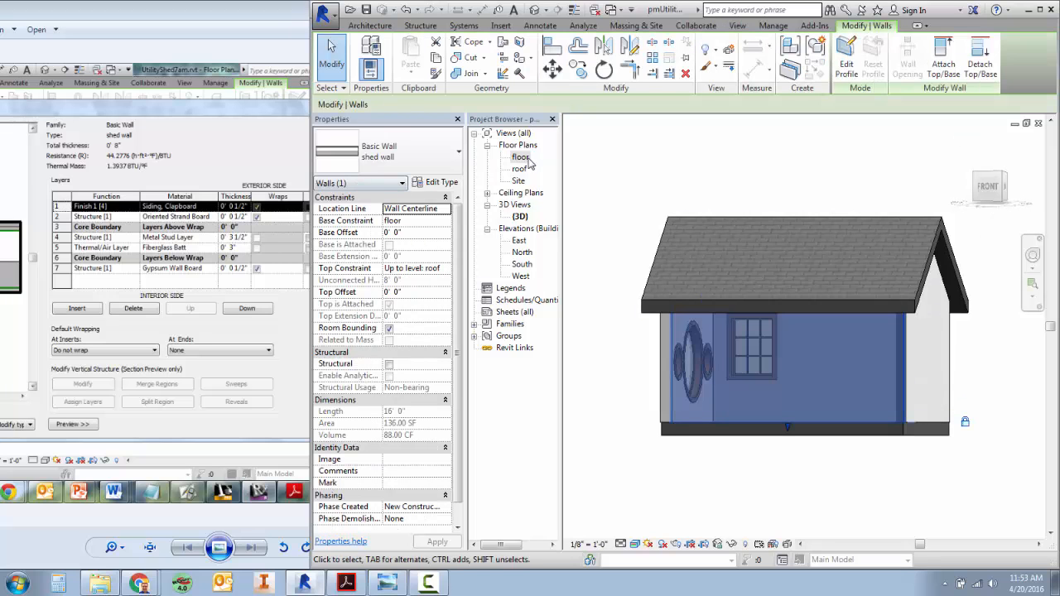
double_click(521, 157)
left_click(753, 406)
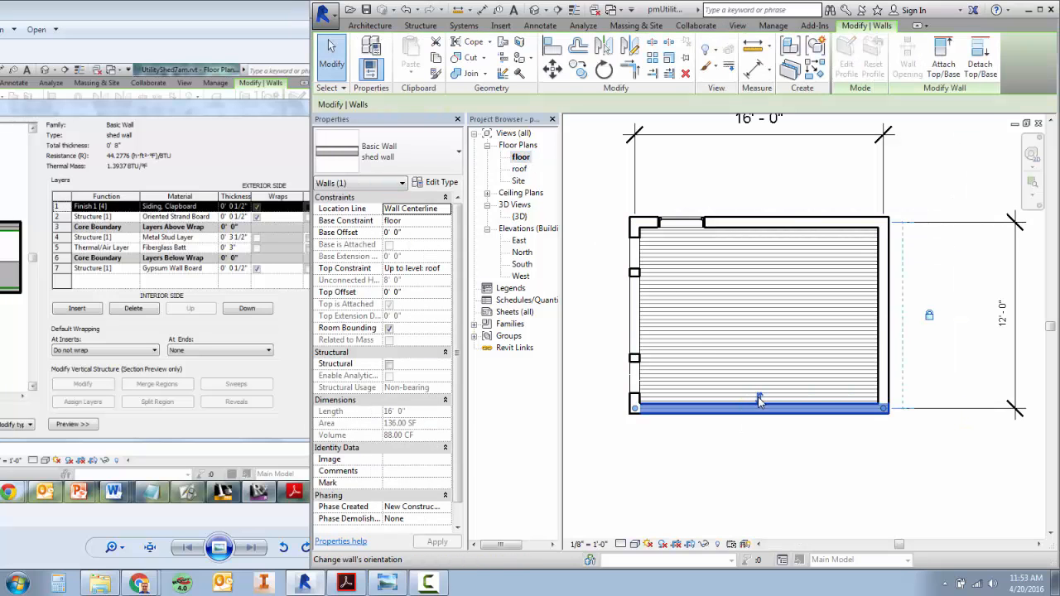
left_click(876, 318)
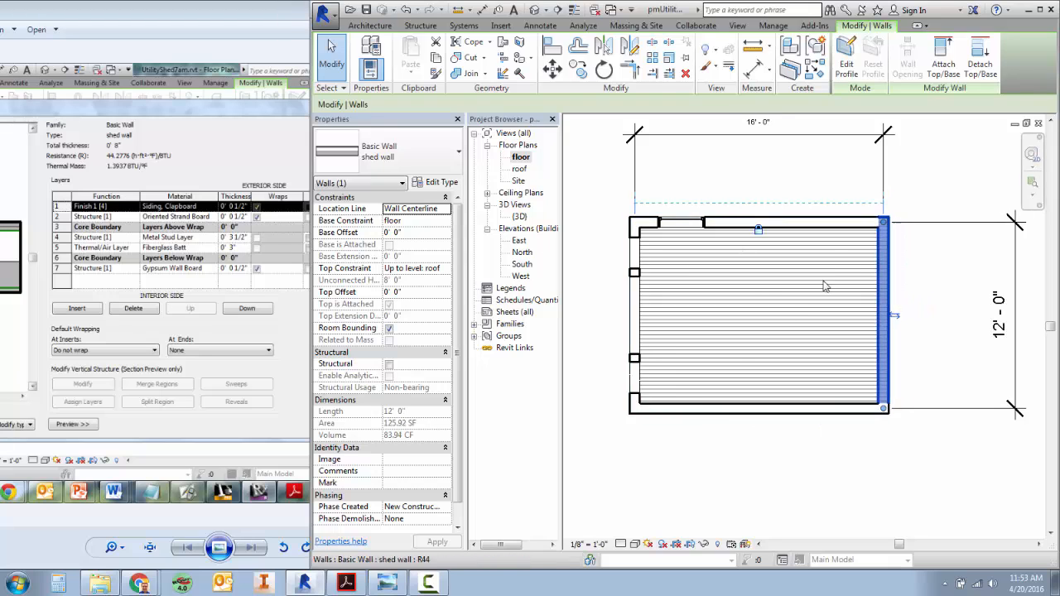
Check the north wall's type in the floor plan, and switch to the ShedWall reference image in Windows Photo Viewer.
left_click(795, 221)
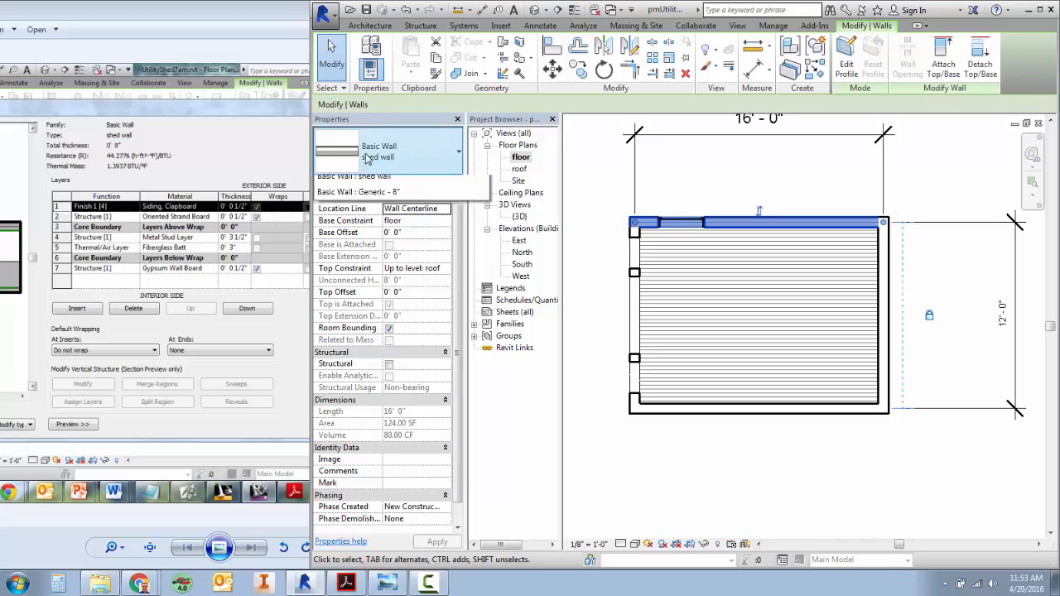
left_click(402, 158)
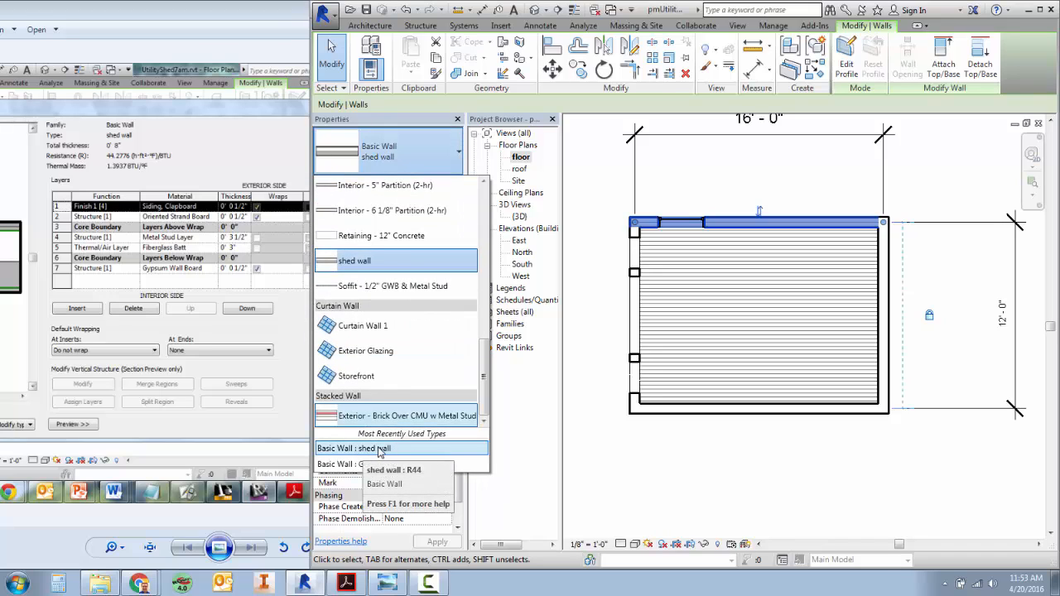
left_click(160, 526)
left_click(551, 12)
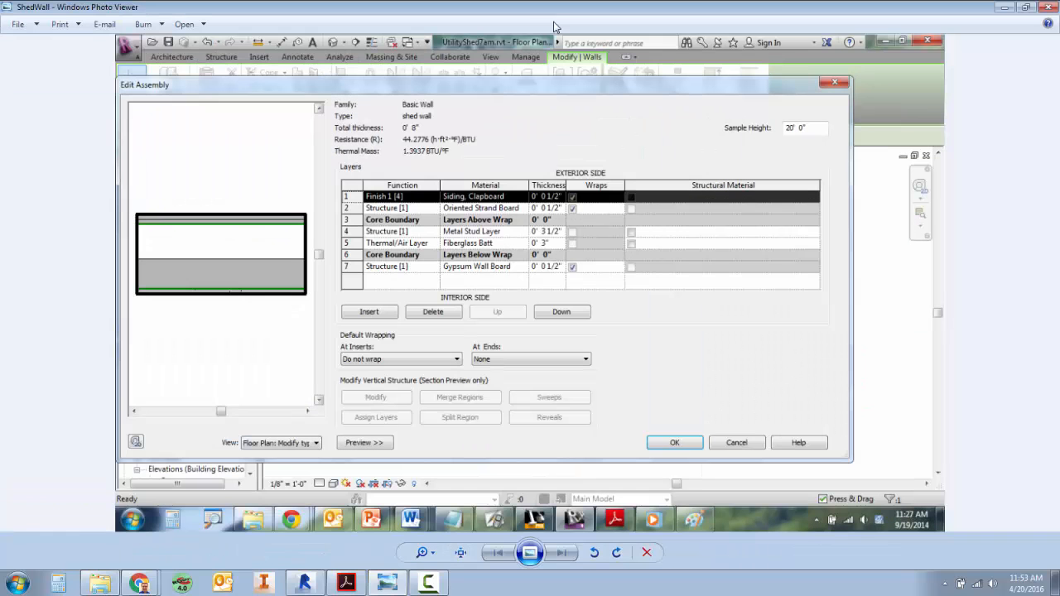